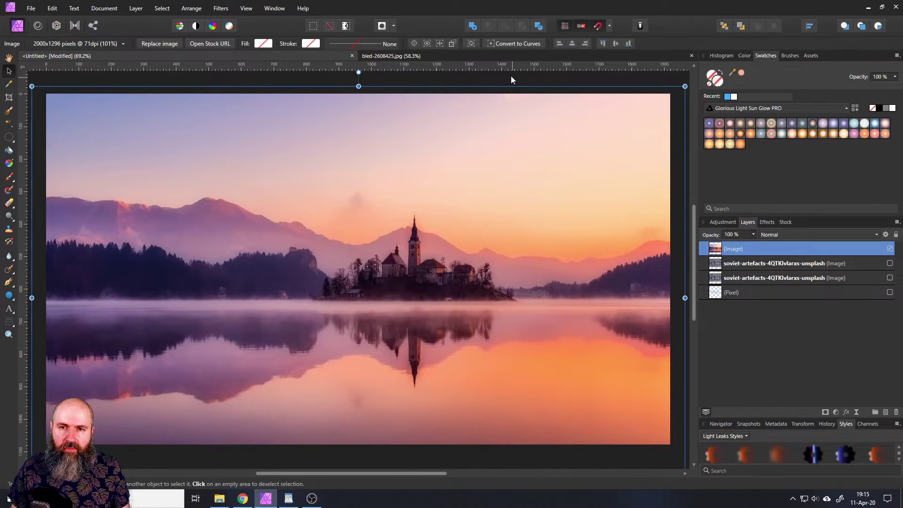
Click empty canvas to deselect the top Image layer of the lake photo document.
left_click(511, 77)
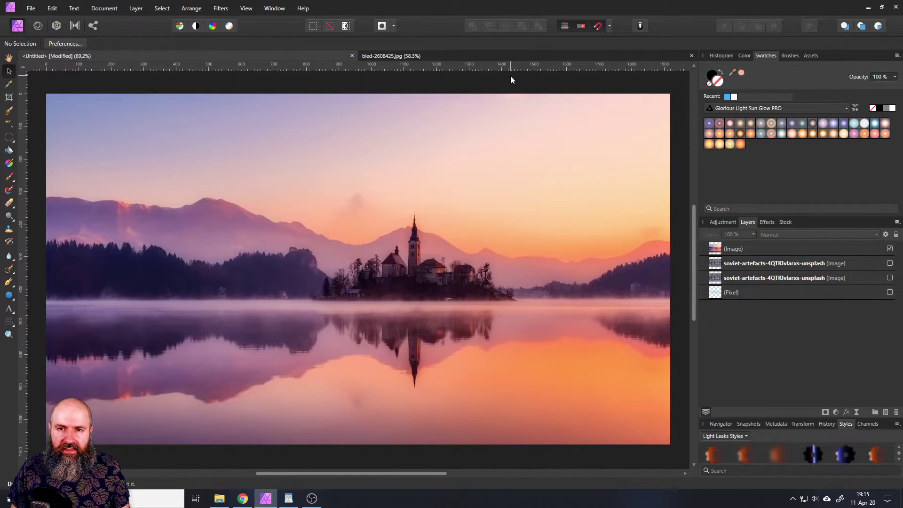
left_click(836, 412)
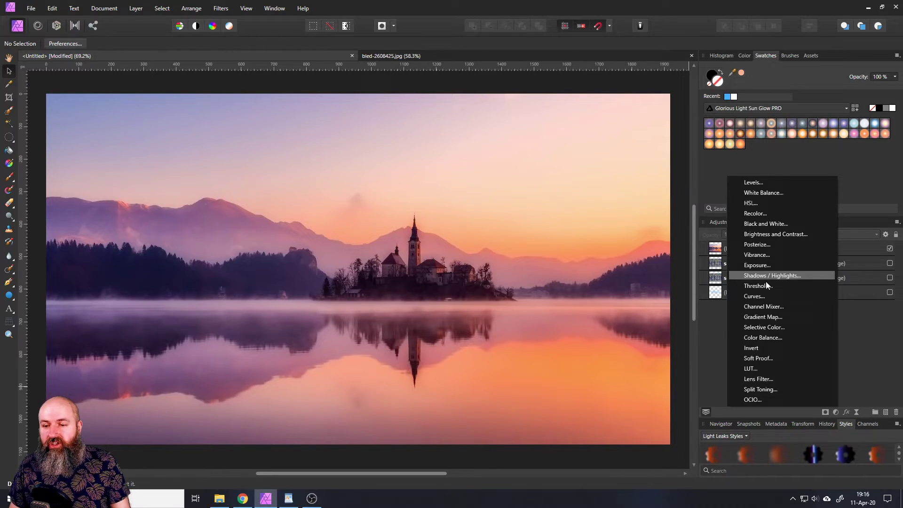
left_click(857, 375)
left_click(219, 10)
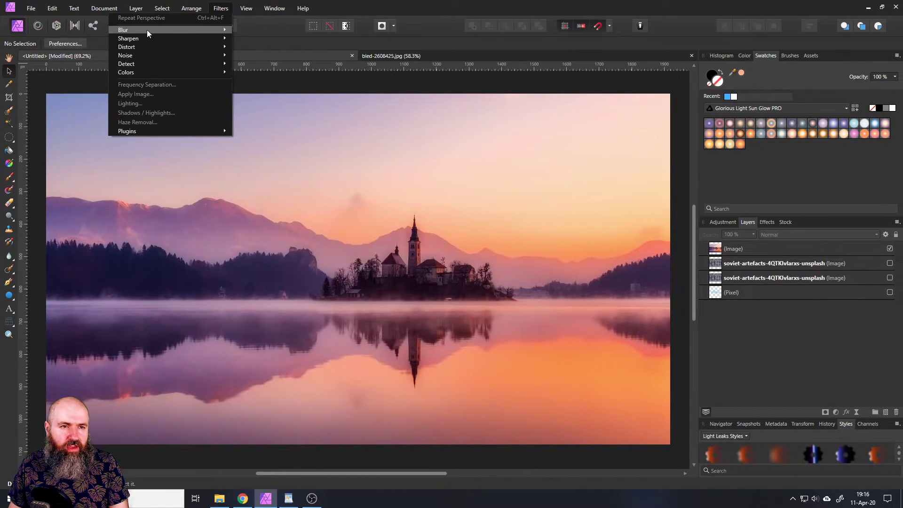
mouse_move(146, 31)
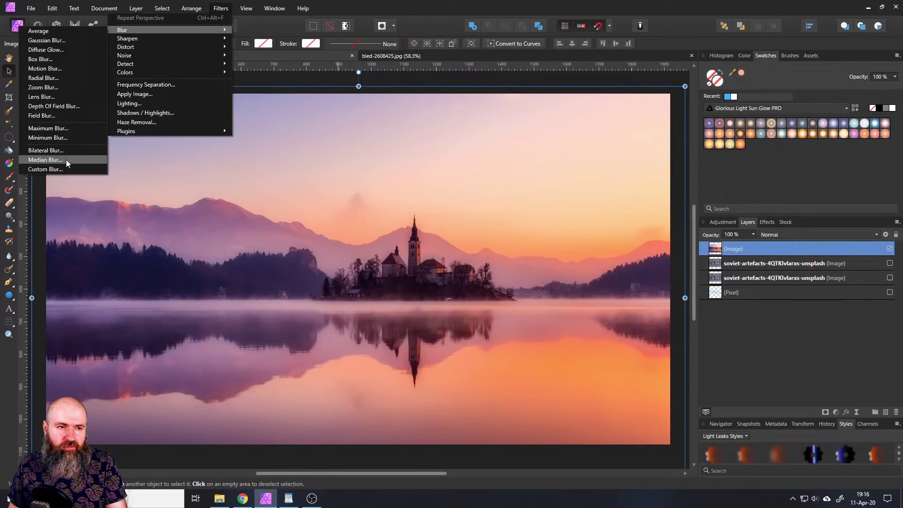
mouse_move(128, 39)
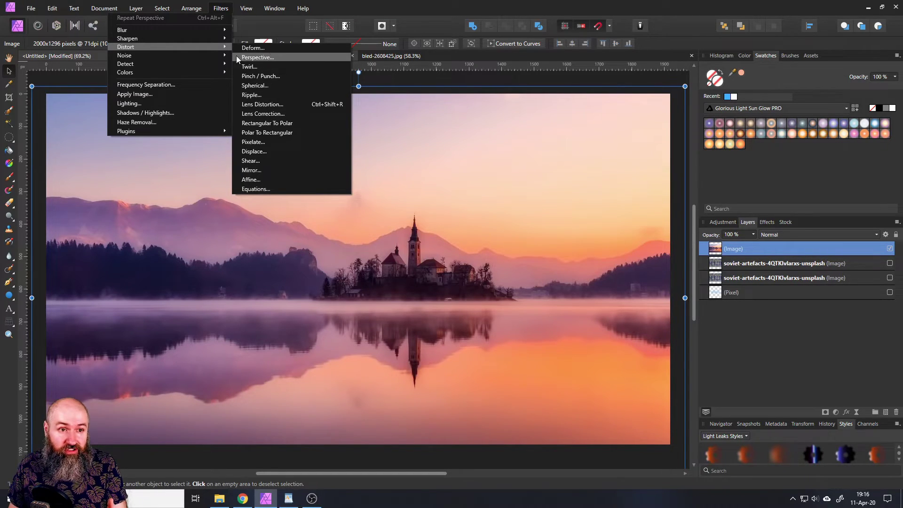
mouse_move(213, 58)
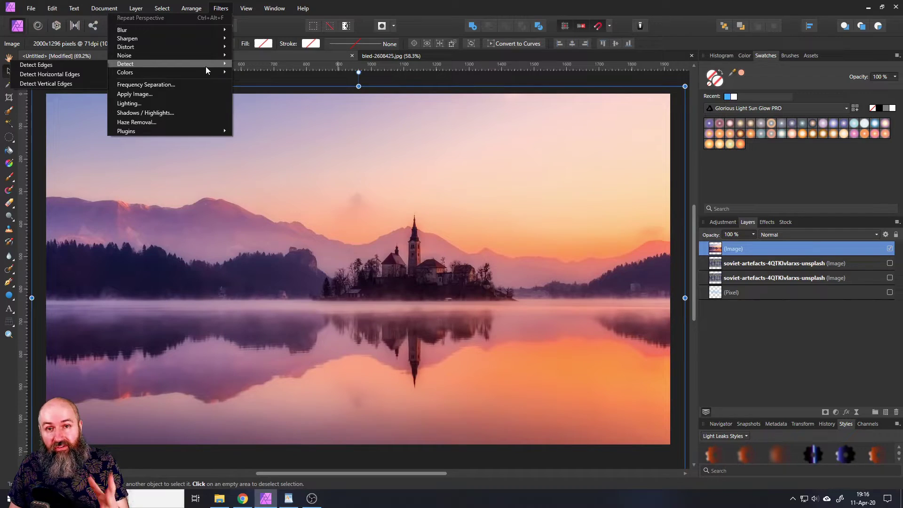
left_click(225, 9)
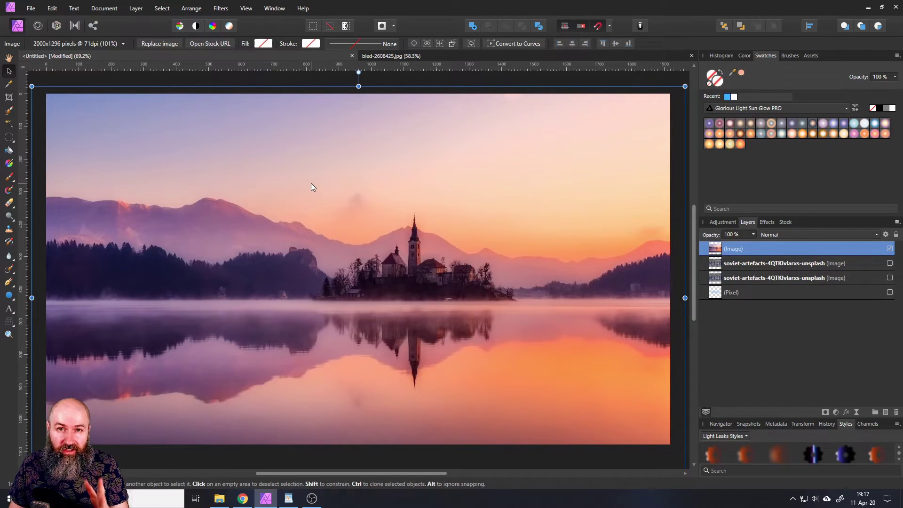
left_click(407, 82)
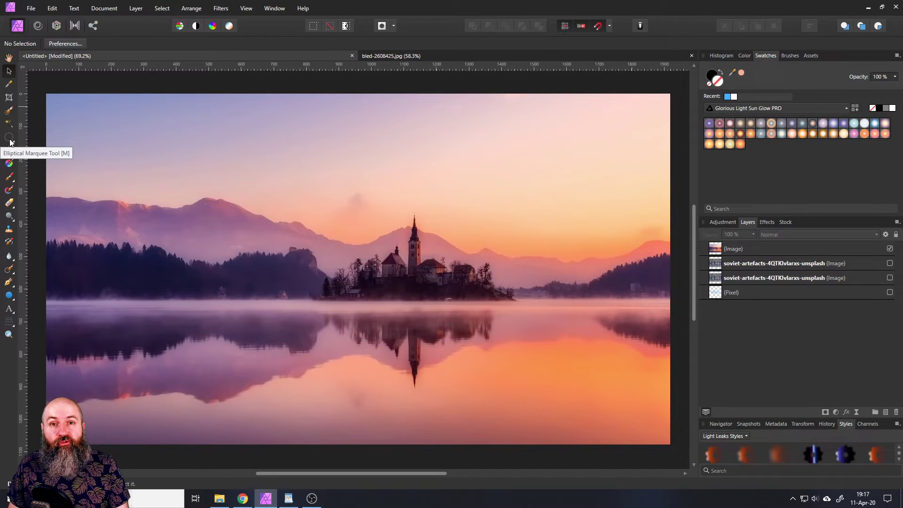
key("F1")
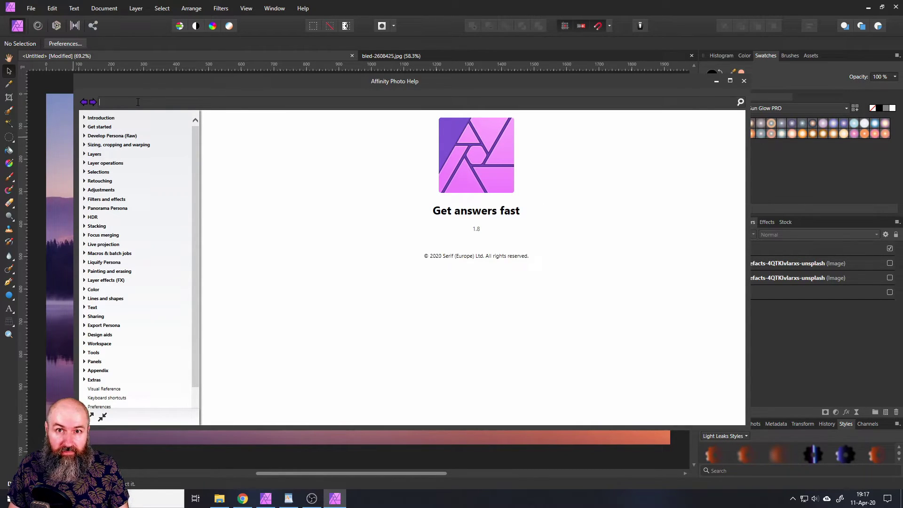
type("c")
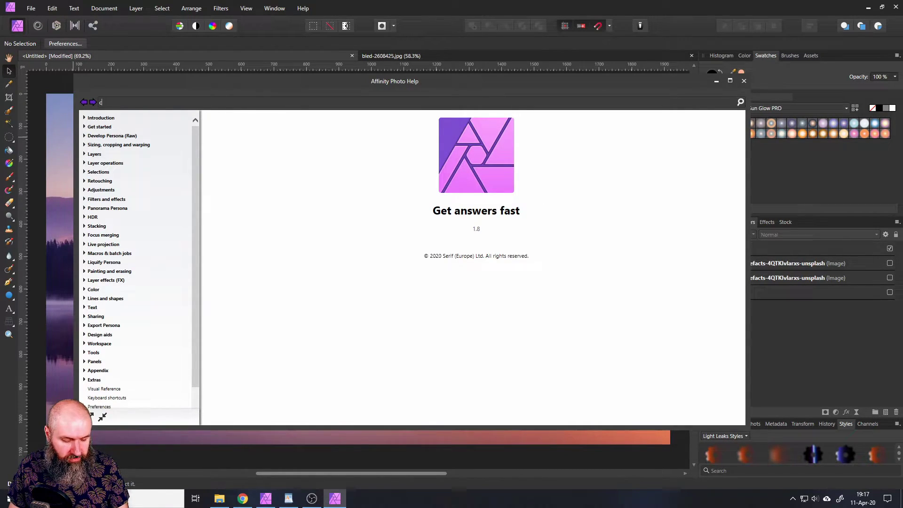
type("rop")
key("Return")
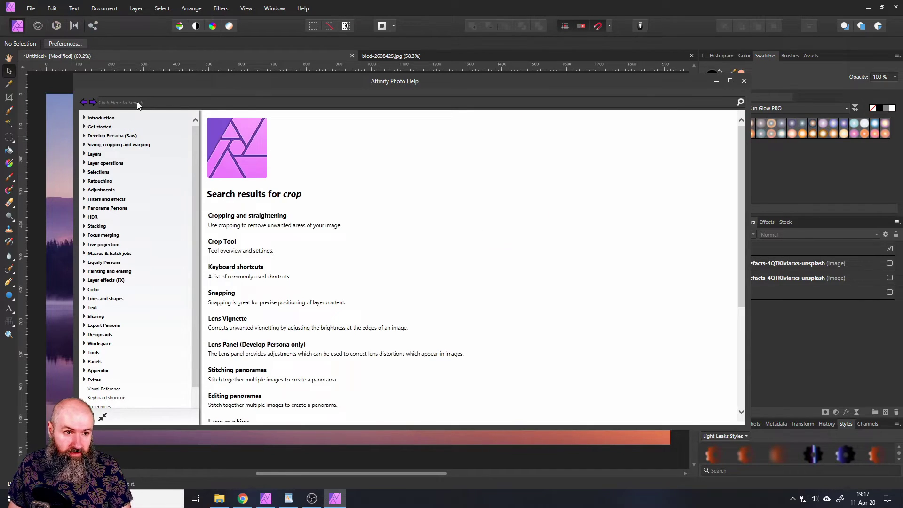
left_click(222, 241)
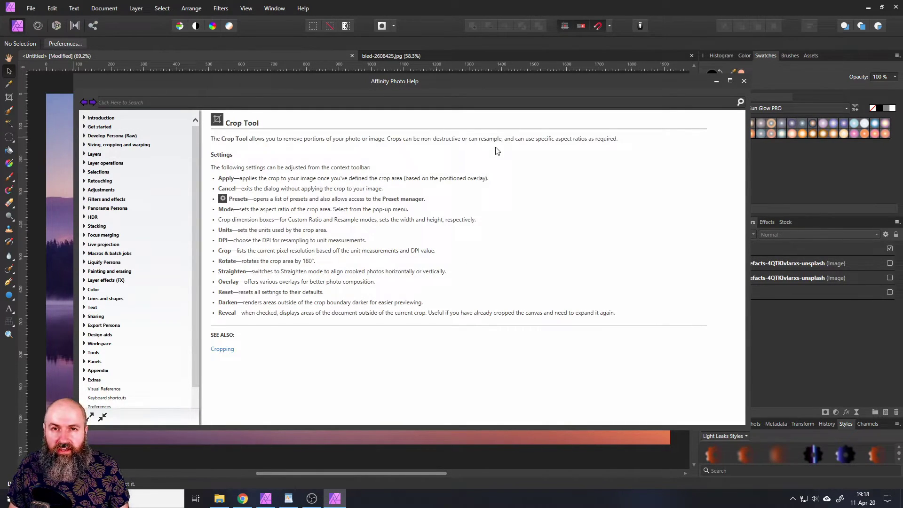
key("alt+F4")
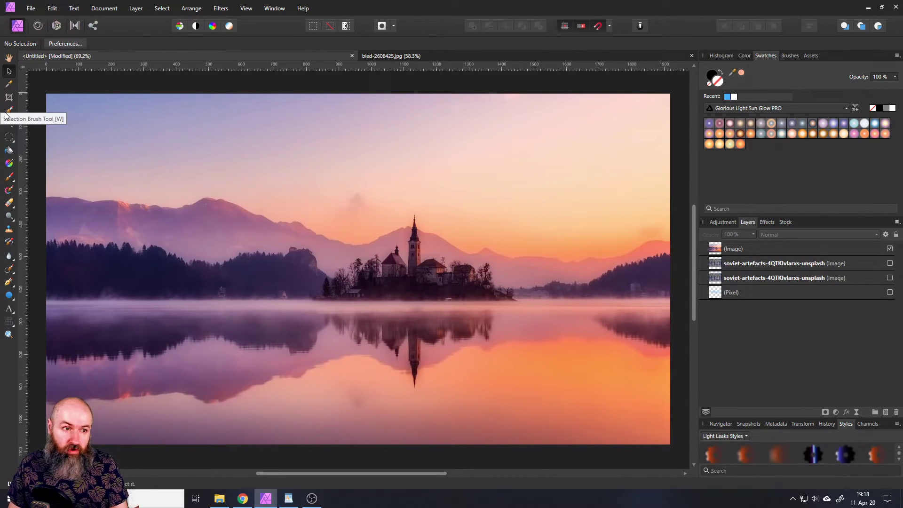
Pick the Elliptical Marquee tool, then choose the Inpainting Brush Tool from the Healing Brush flyout.
left_click(9, 141)
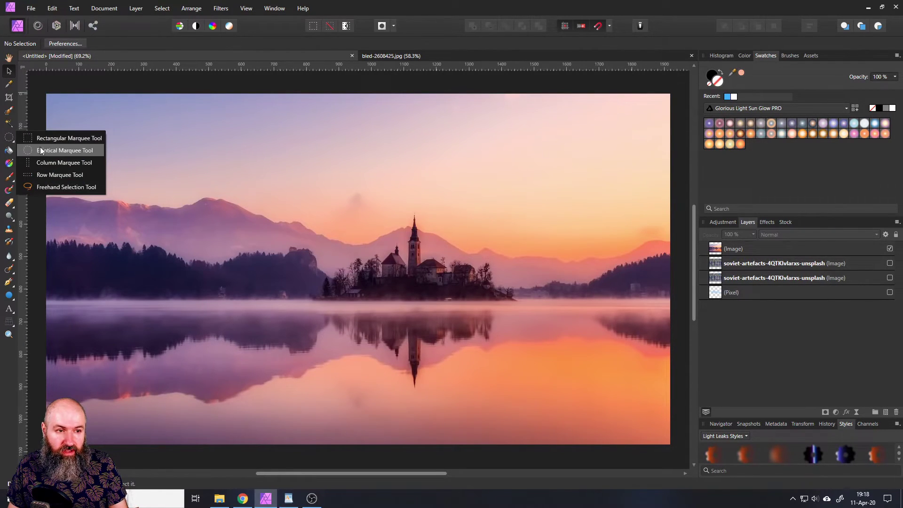
left_click(8, 140)
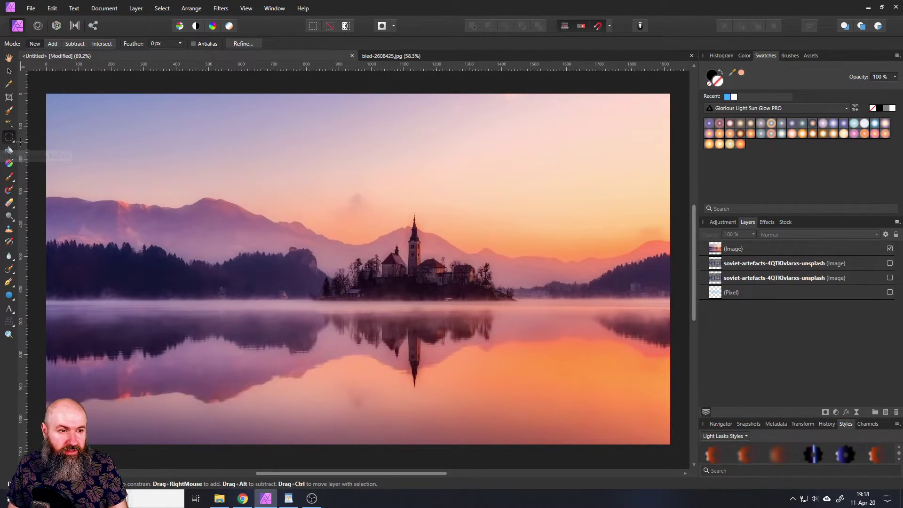
left_click(13, 144)
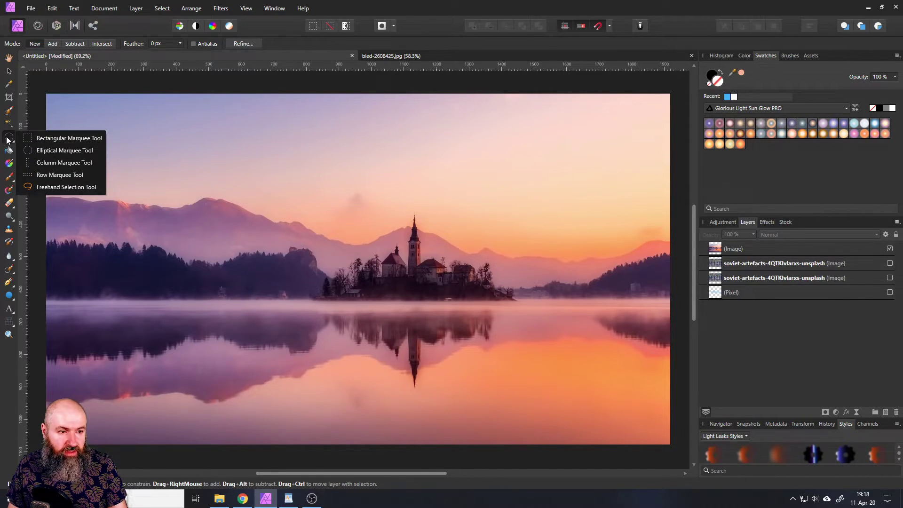
left_click(7, 140)
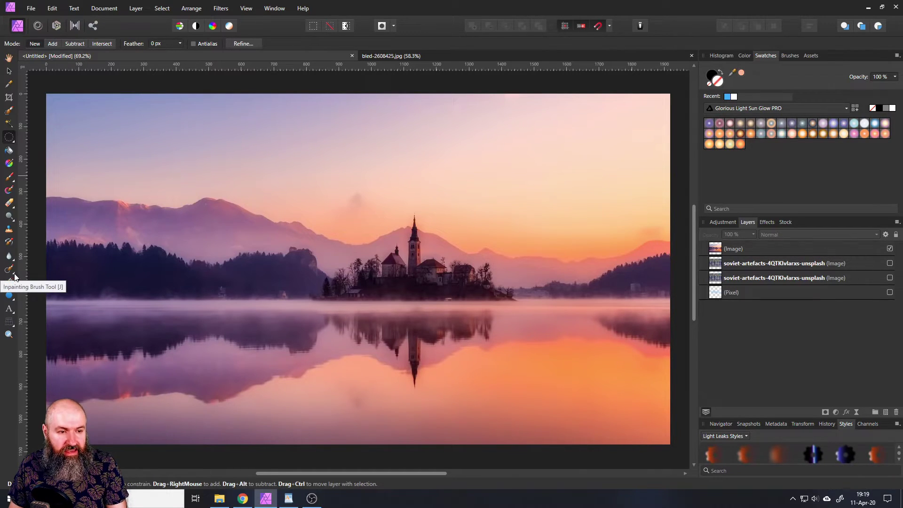
left_click(13, 277)
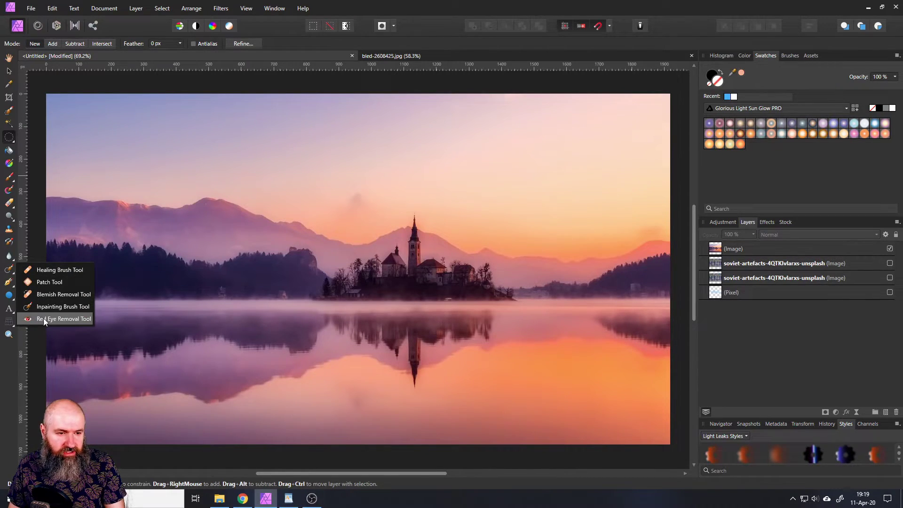
left_click(6, 269)
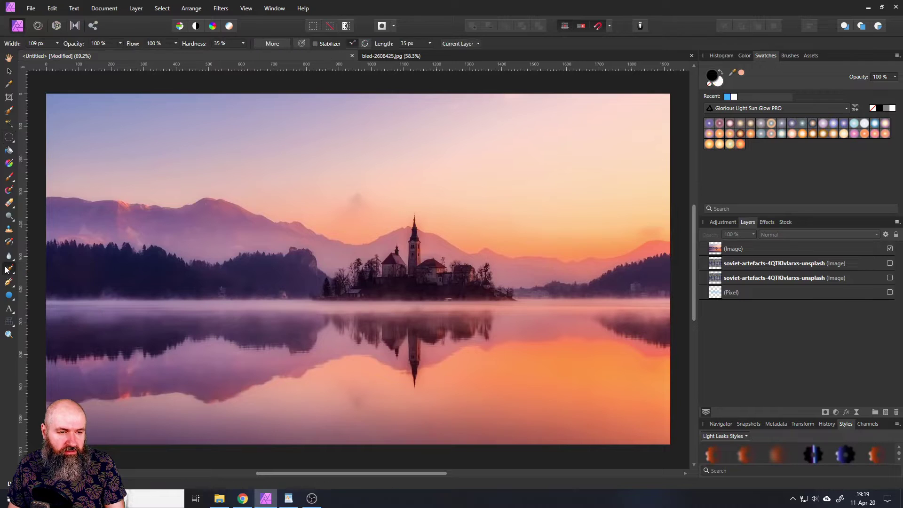
Draw a blue-filled rectangle over the left mountains.
left_click(10, 297)
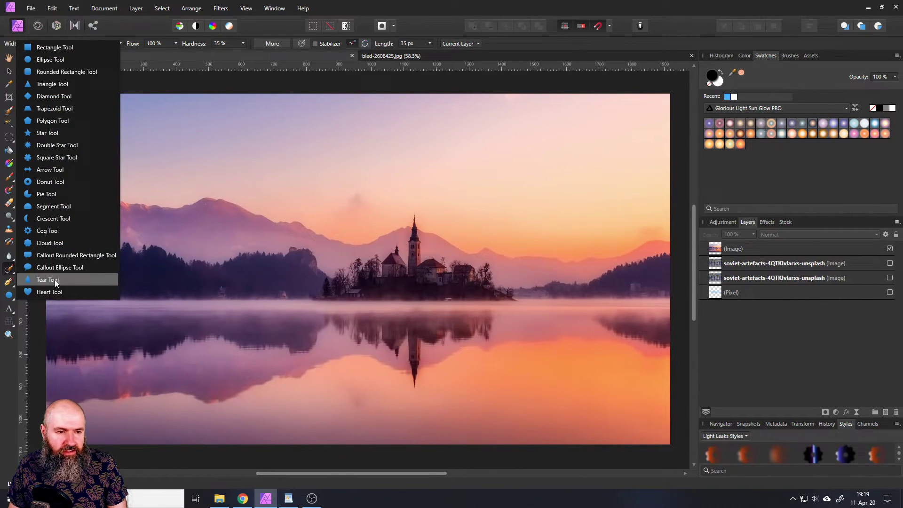
left_click(56, 49)
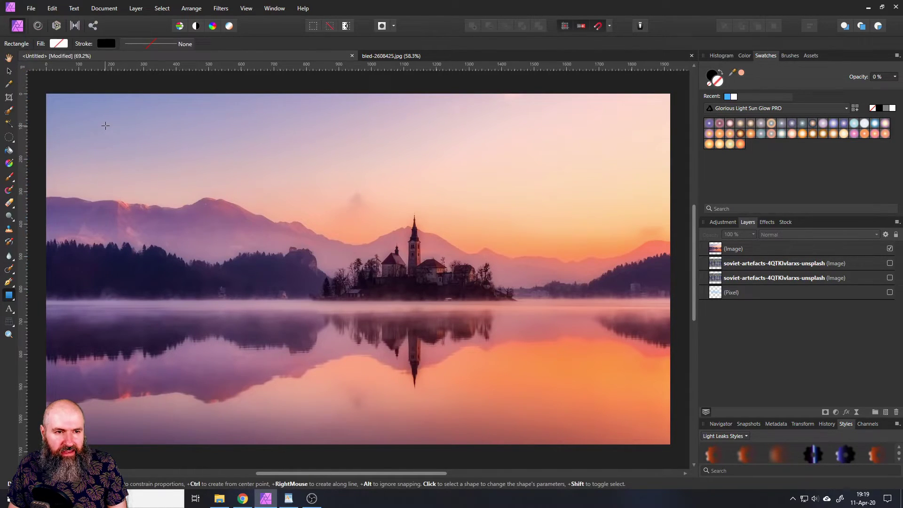
left_click_drag(105, 126, 250, 303)
left_click(54, 44)
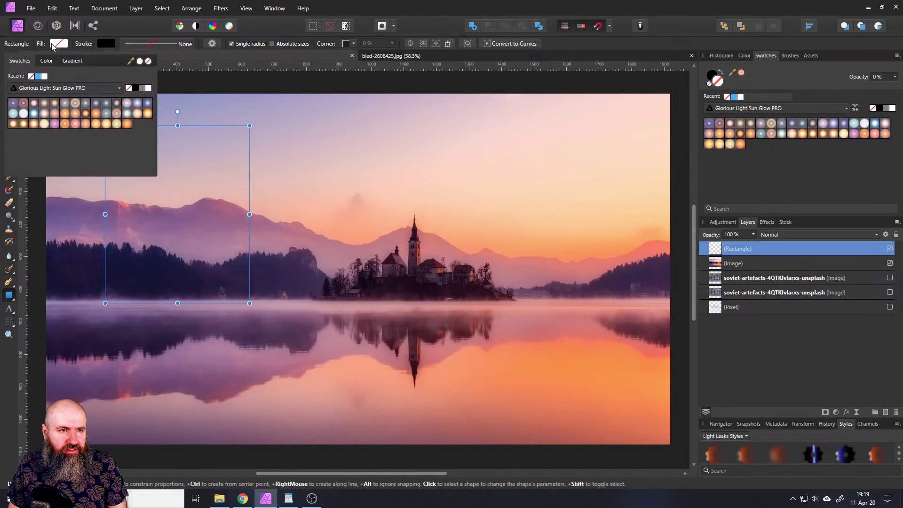
left_click(38, 76)
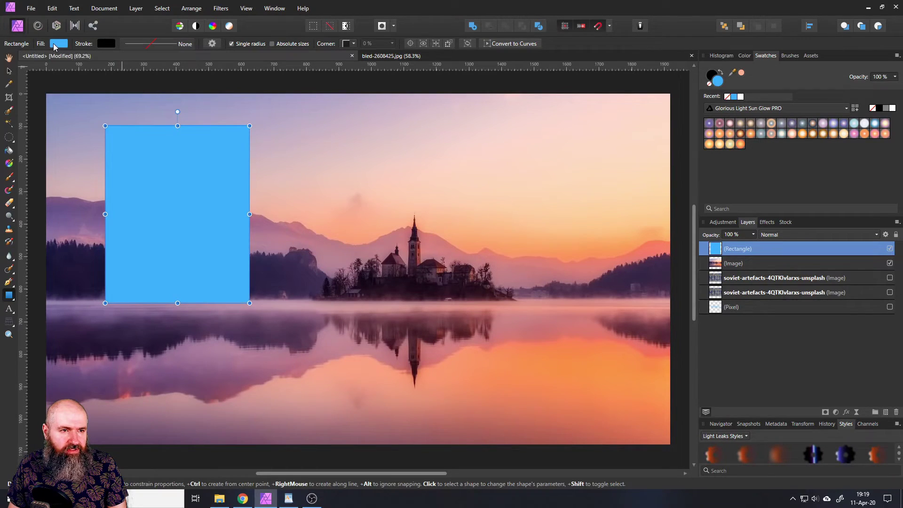
Draw a heart shape on the photo and enlarge it to about 323 by 347 px.
left_click(9, 295)
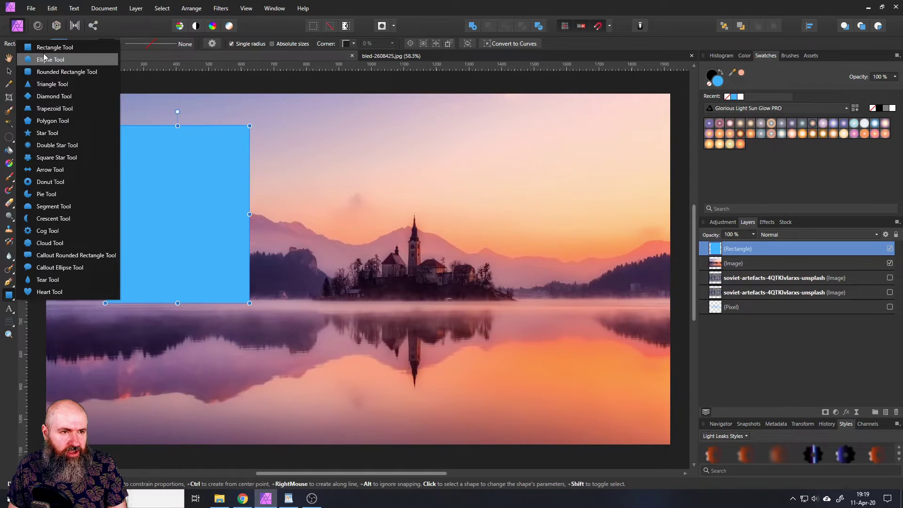
left_click(49, 291)
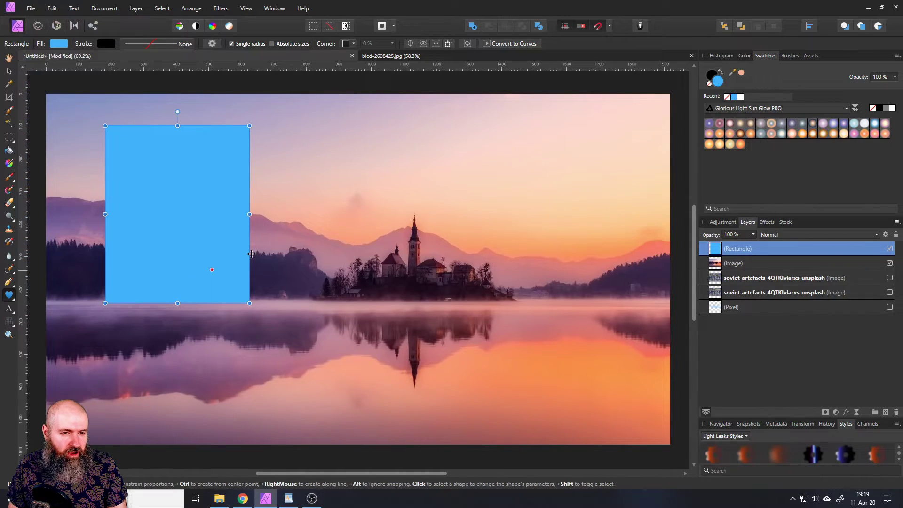
left_click_drag(300, 170, 348, 239)
left_click_drag(367, 269, 452, 332)
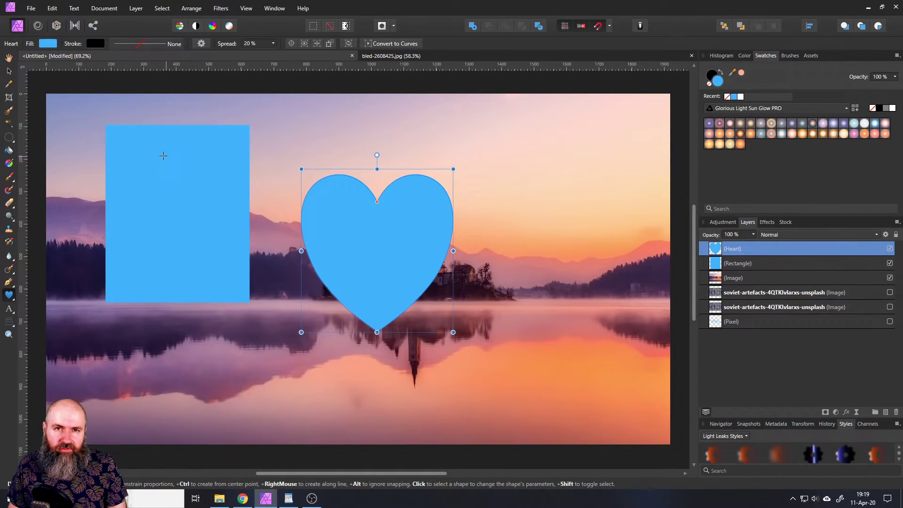
Try the Artistic Text Tool, then remove the heart and rectangle shapes.
left_click(9, 309)
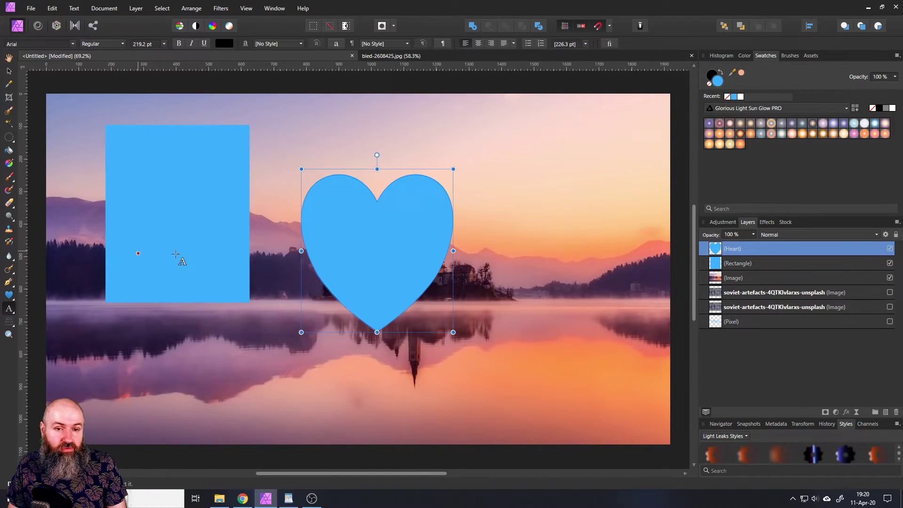
left_click(8, 70)
key("ctrl+z")
key("ctrl+z")
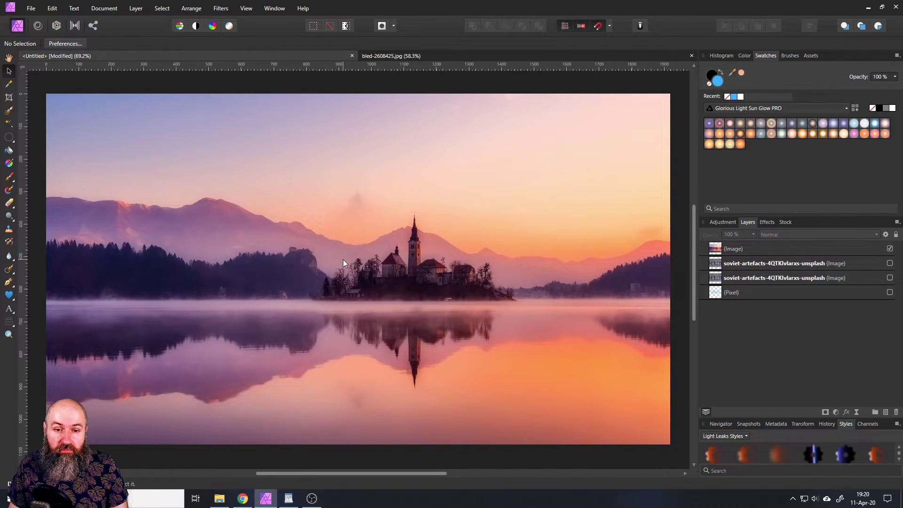
left_click_drag(324, 265, 345, 249)
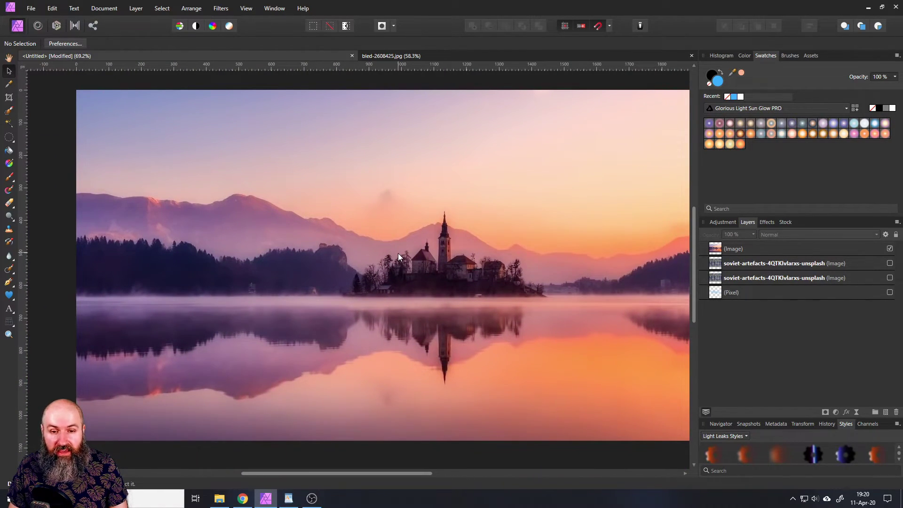
scroll(406, 260, "up", 5)
scroll(404, 267, "up", 4)
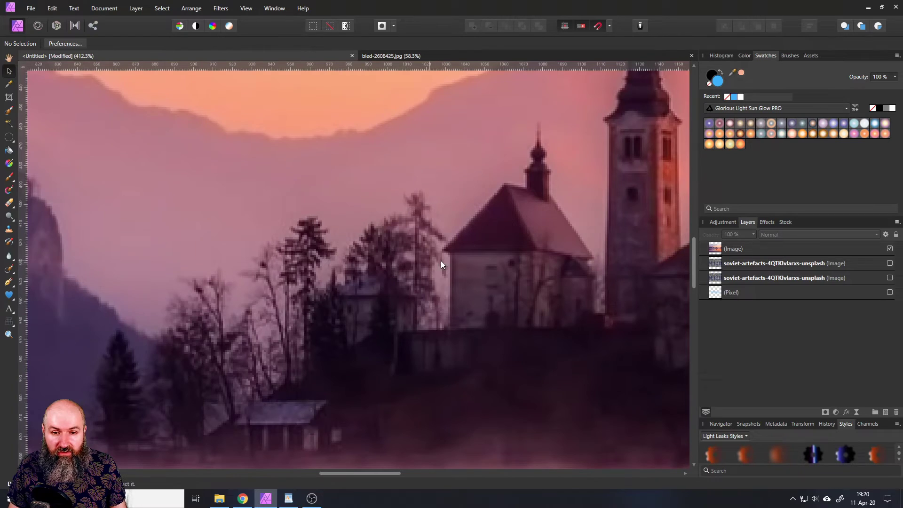
left_click_drag(441, 260, 159, 194)
scroll(235, 287, "down", 3)
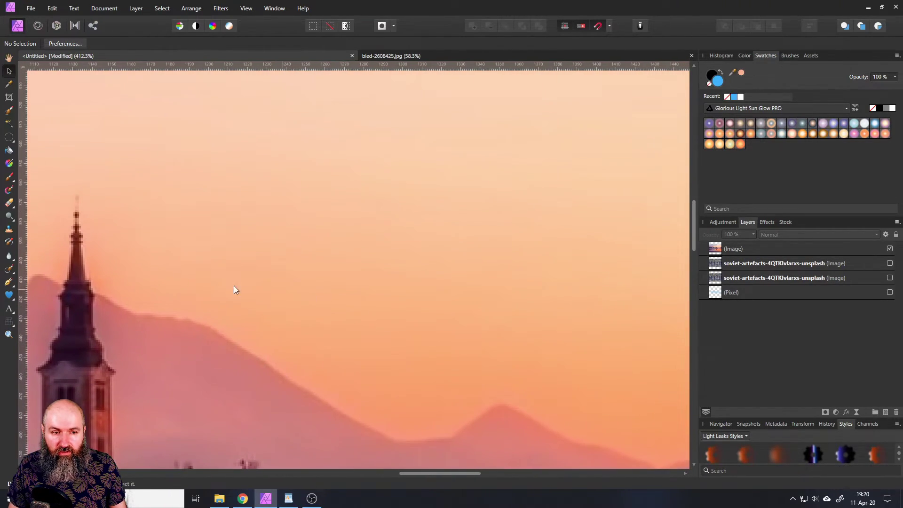
scroll(518, 179, "up", 3)
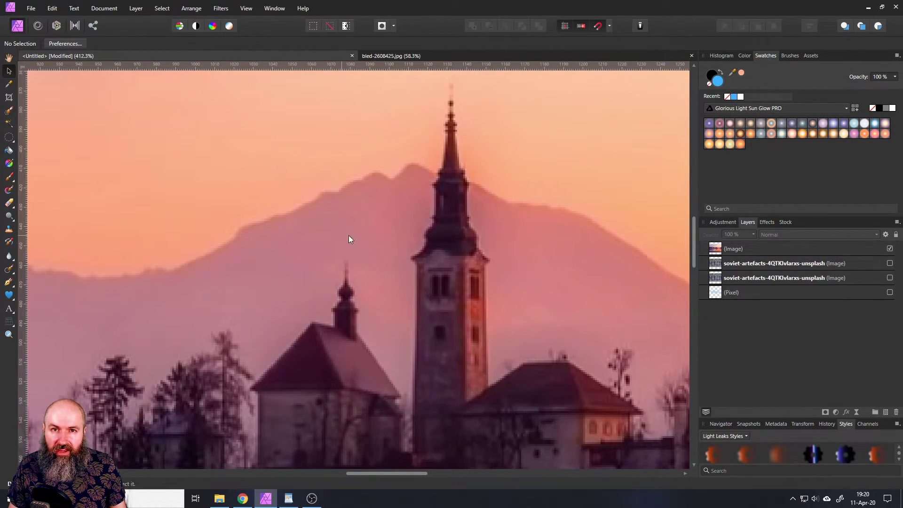
scroll(363, 230, "down", 6)
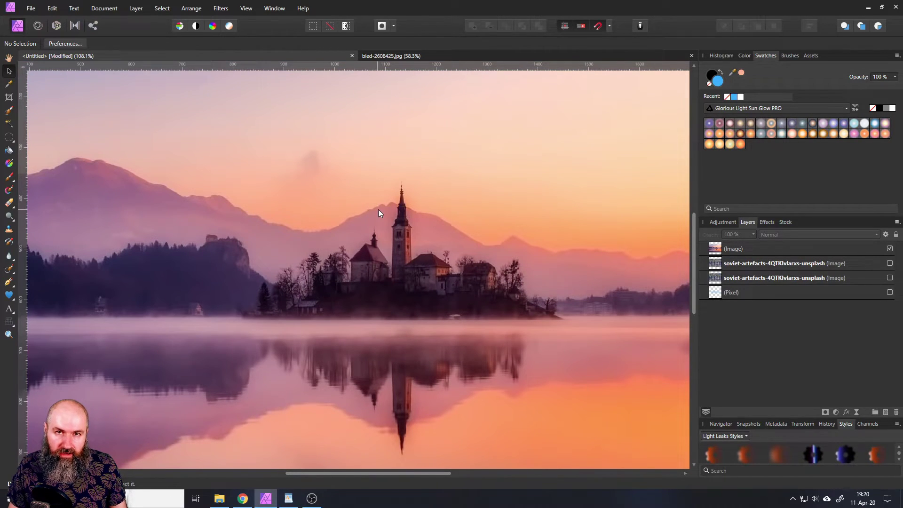
scroll(388, 215, "down", 3)
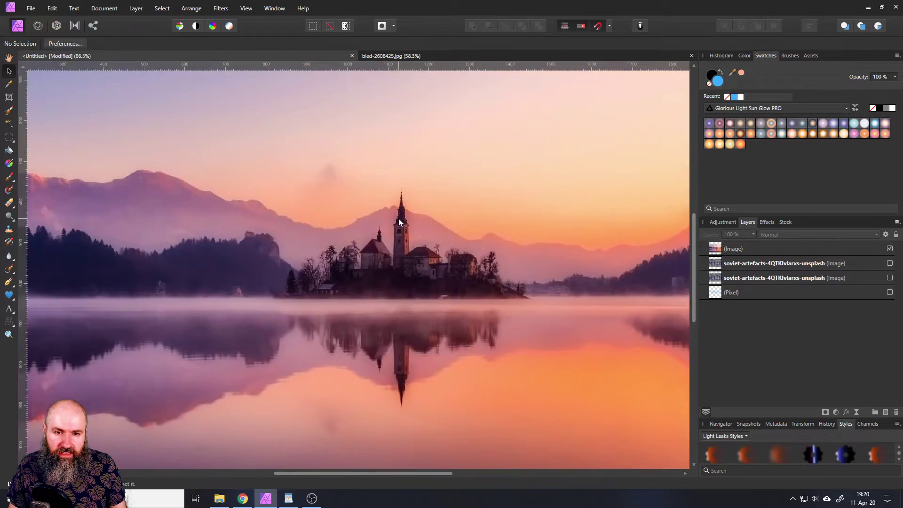
scroll(395, 219, "up", 4)
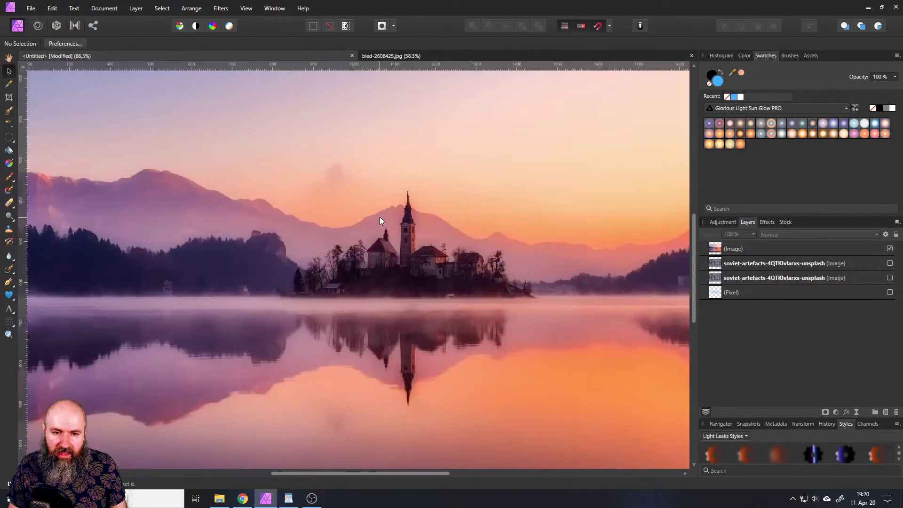
scroll(379, 217, "down", 3)
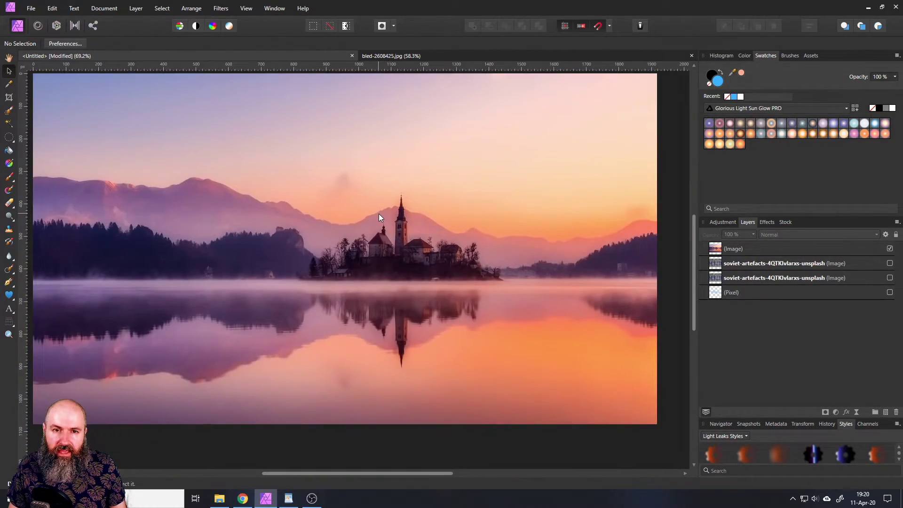
scroll(379, 217, "up", 2)
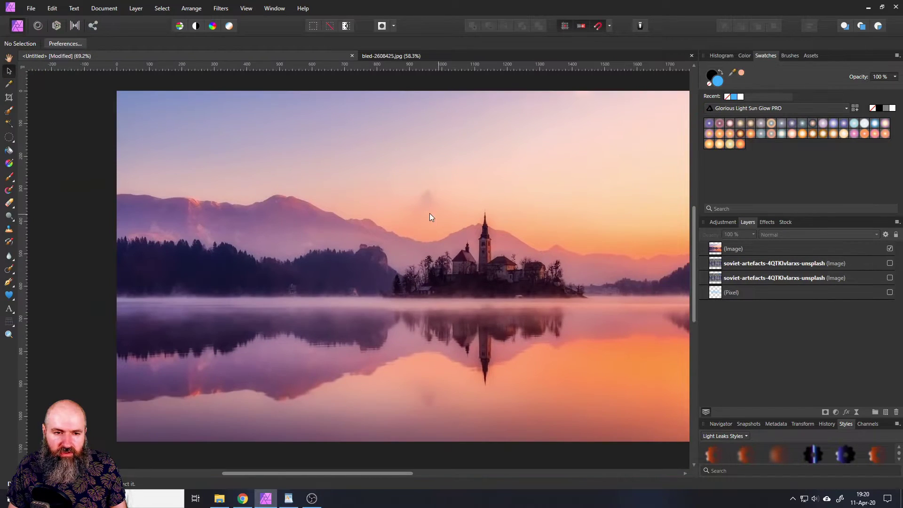
Draw a rectangle on the left side of the photo with the Rectangle Tool.
left_click(9, 295)
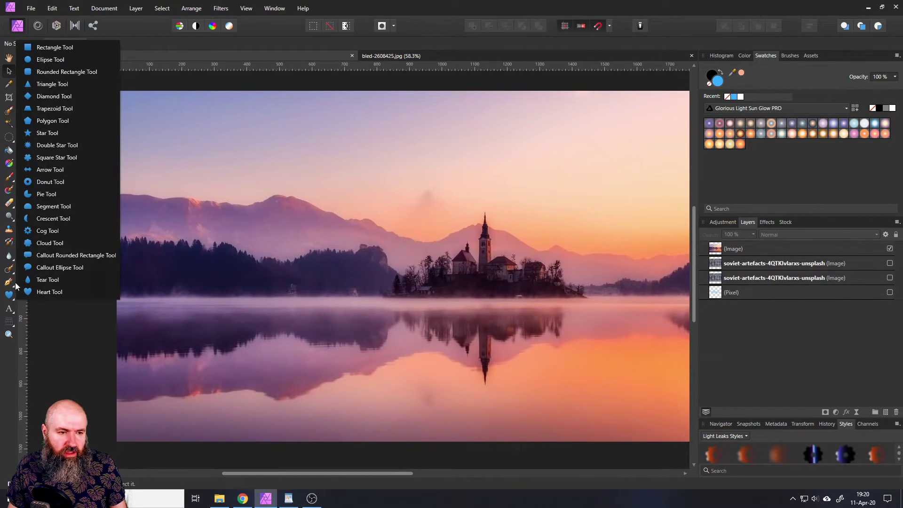
left_click(49, 47)
left_click_drag(186, 172, 274, 301)
Ctrl-drag a copy of the rectangle beside it, then delete the extra copies.
left_click(9, 70)
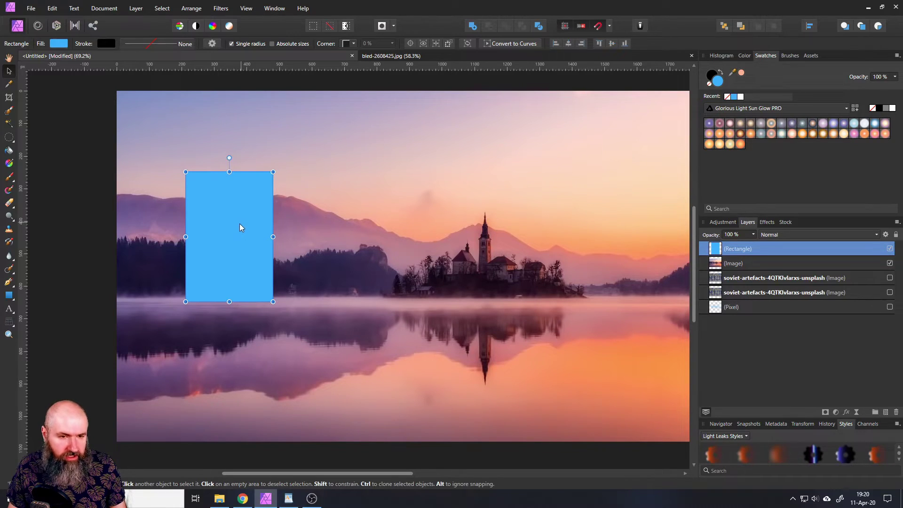
left_click_drag(240, 227, 609, 292)
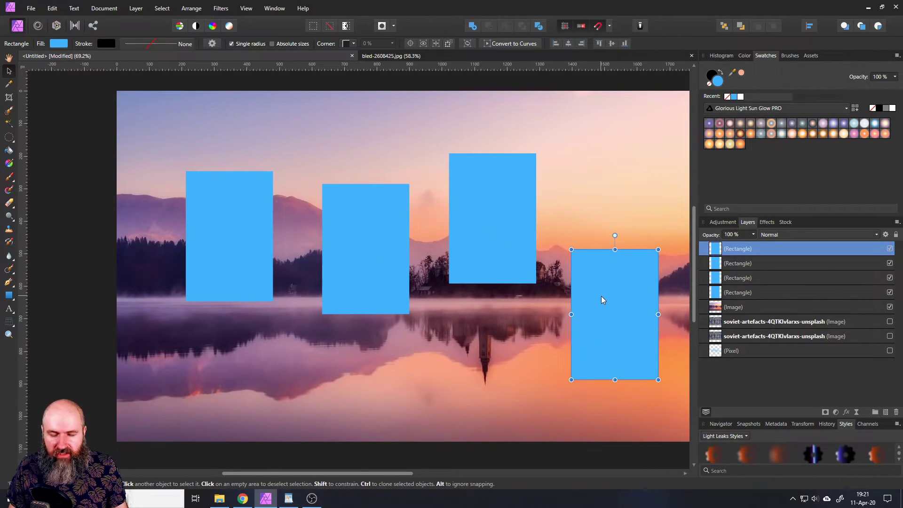
key("Delete")
key("Delete")
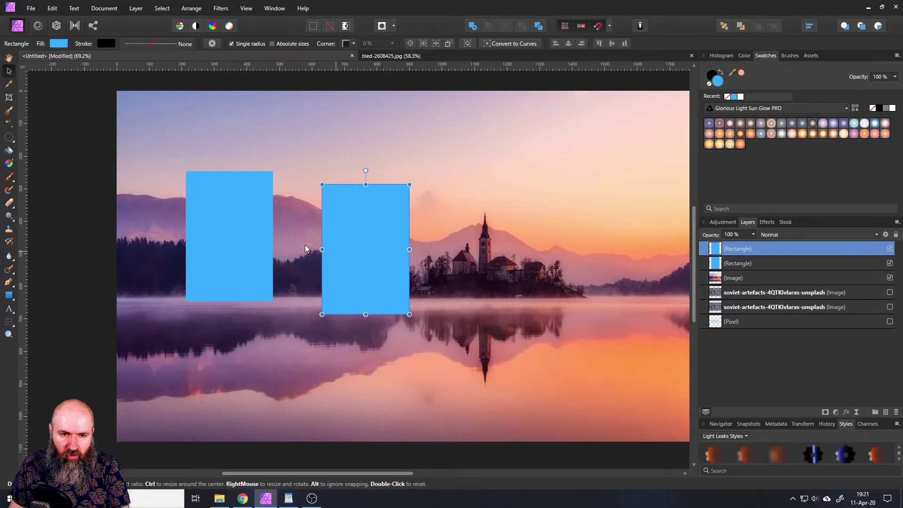
key("Delete")
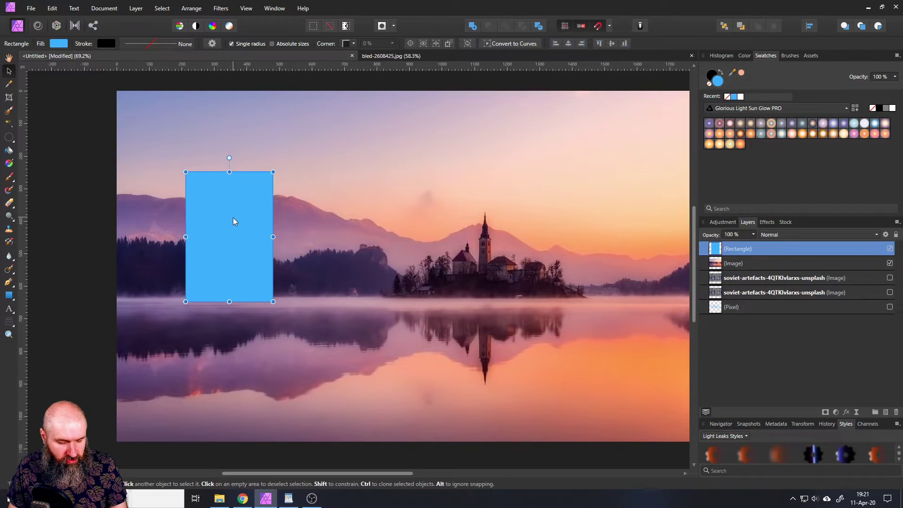
Duplicate the rectangle in place with Ctrl+J, move the copy right, then delete it.
key("ctrl+j")
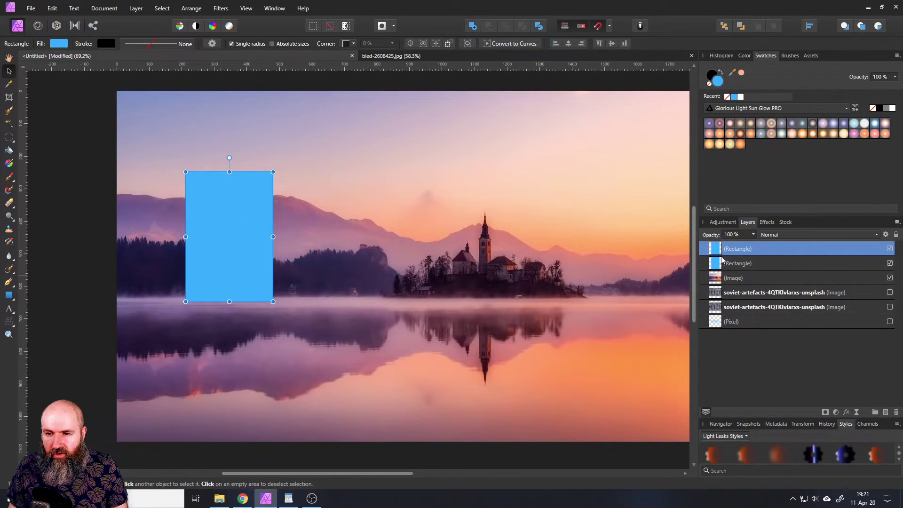
left_click_drag(306, 223, 383, 310)
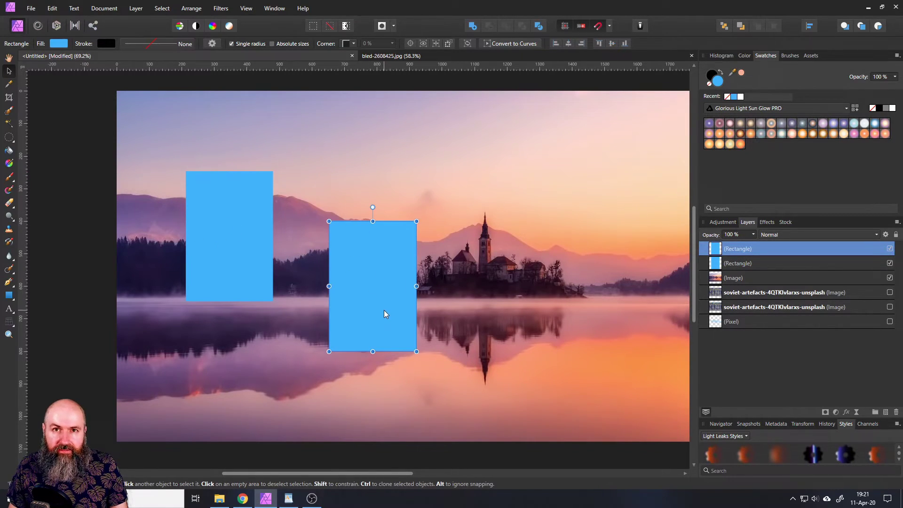
key("Delete")
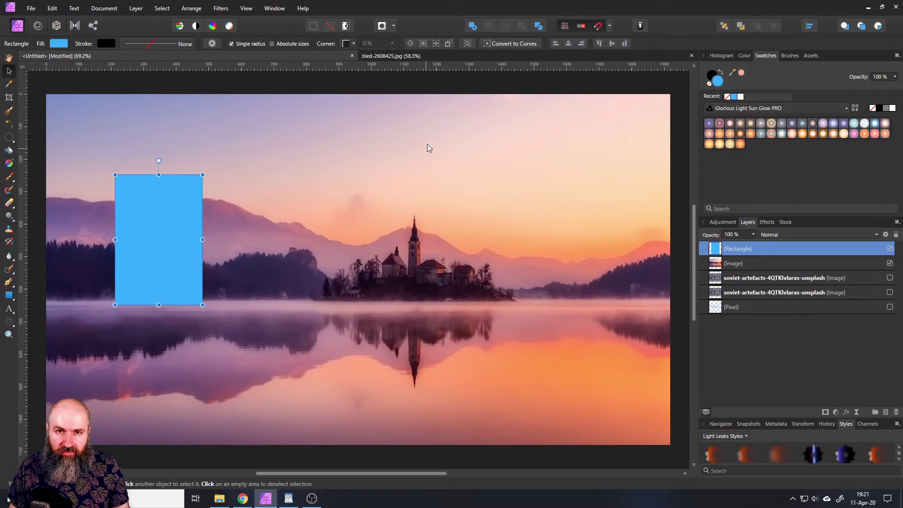
left_click(246, 9)
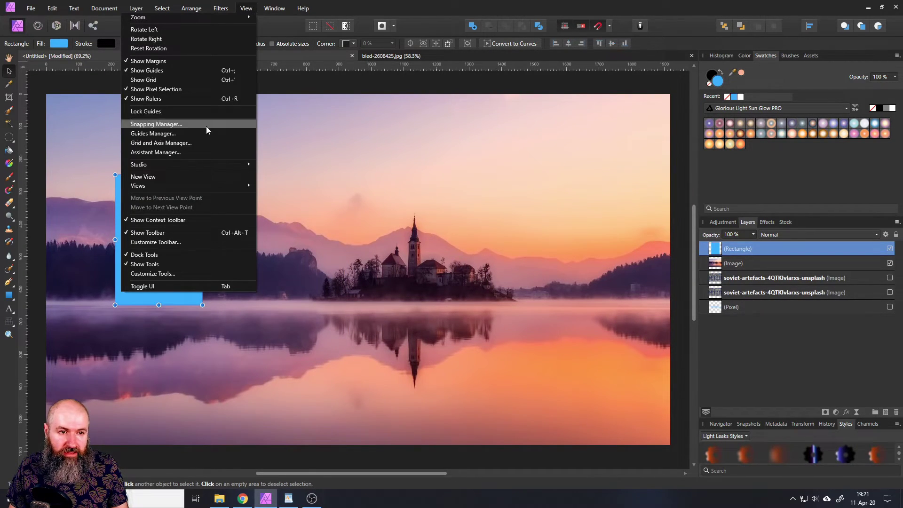
mouse_move(220, 163)
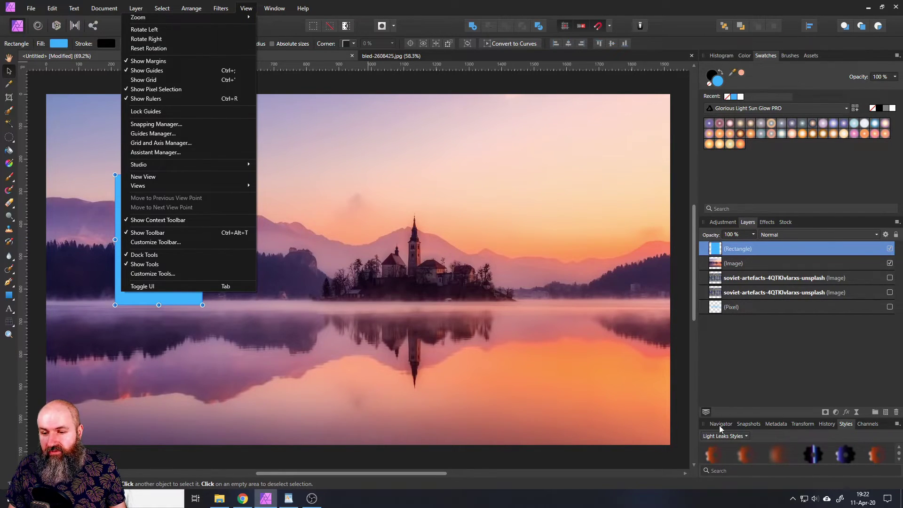
key("Escape")
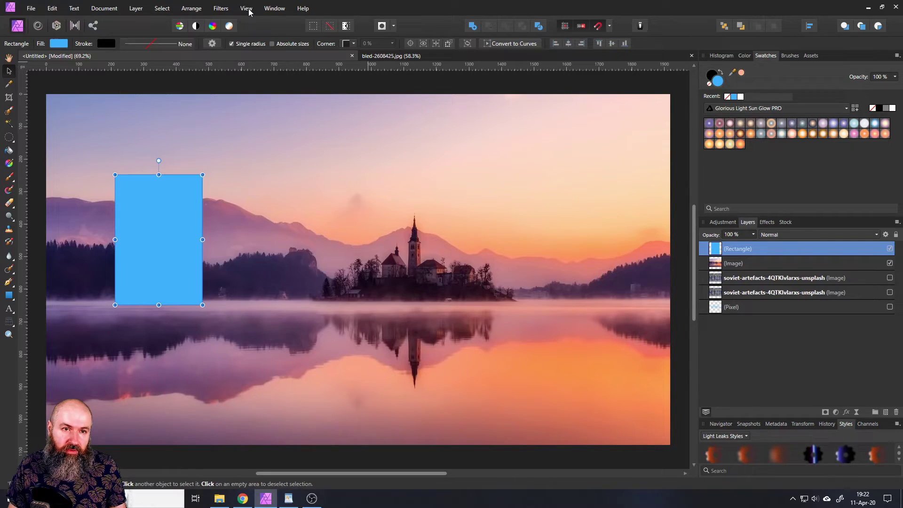
Delete the blue rectangle, hide the lake photo layer and show the Pixel layer's shape.
key("Delete")
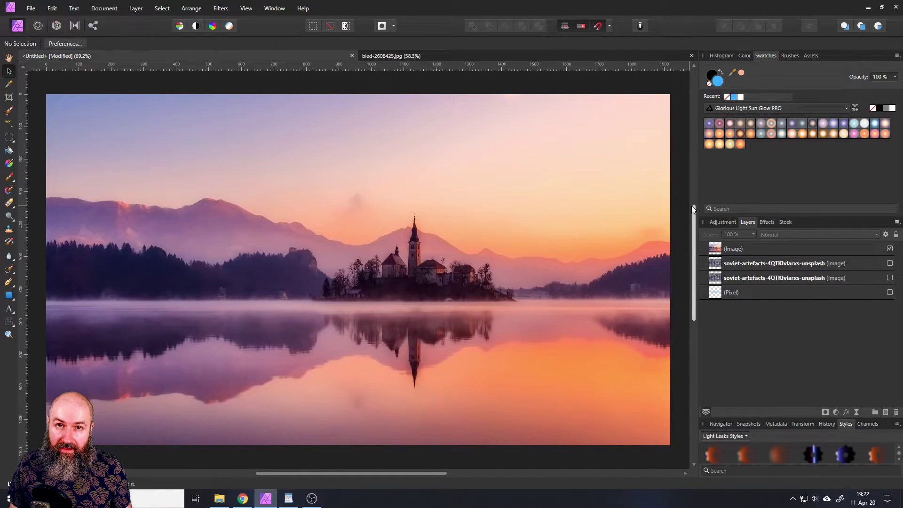
left_click(889, 248)
left_click(890, 292)
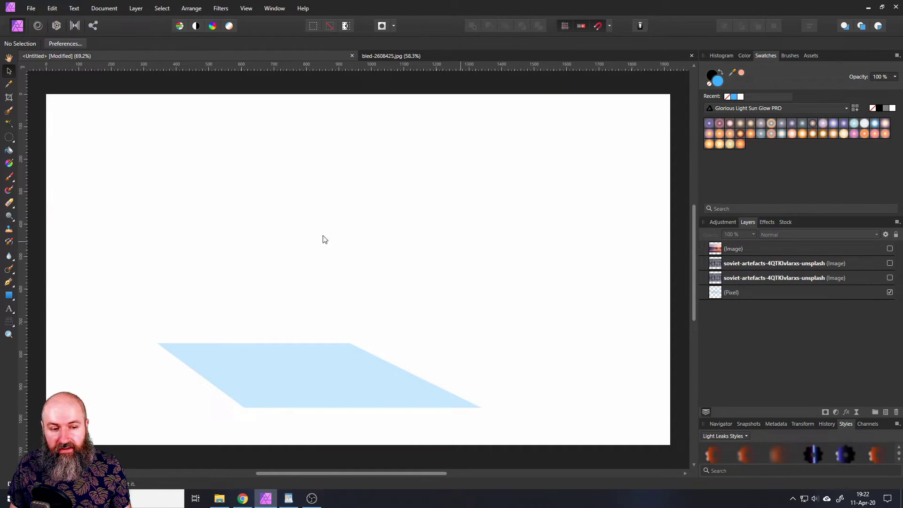
Move the light-blue parallelogram up the page and nudge it into position.
left_click(333, 383)
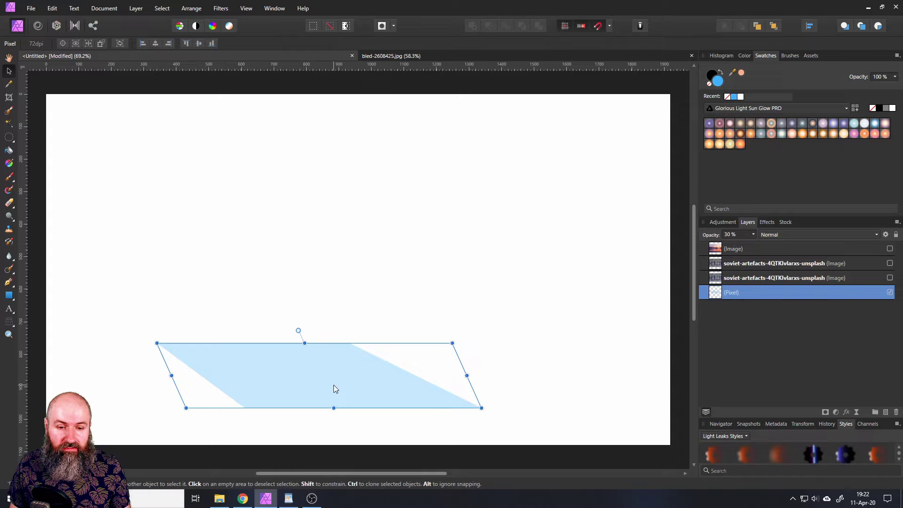
left_click_drag(337, 393, 407, 333)
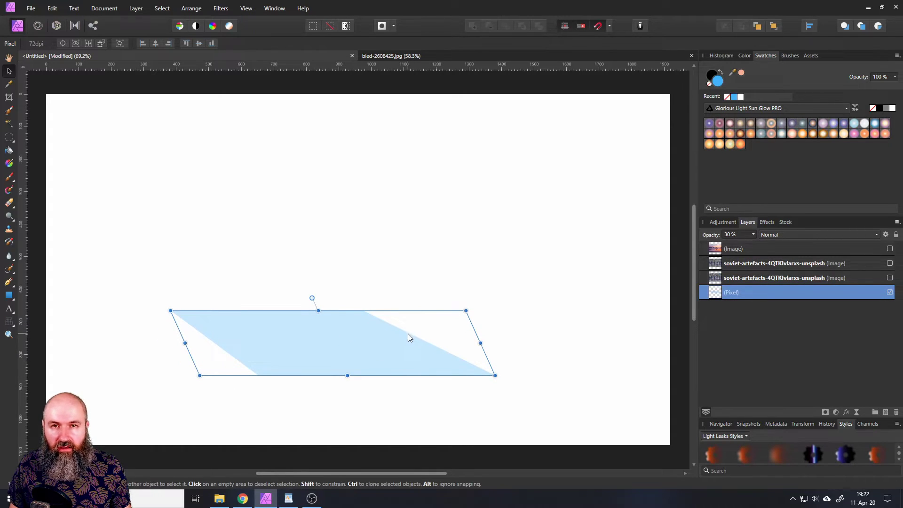
left_click_drag(359, 356, 365, 380)
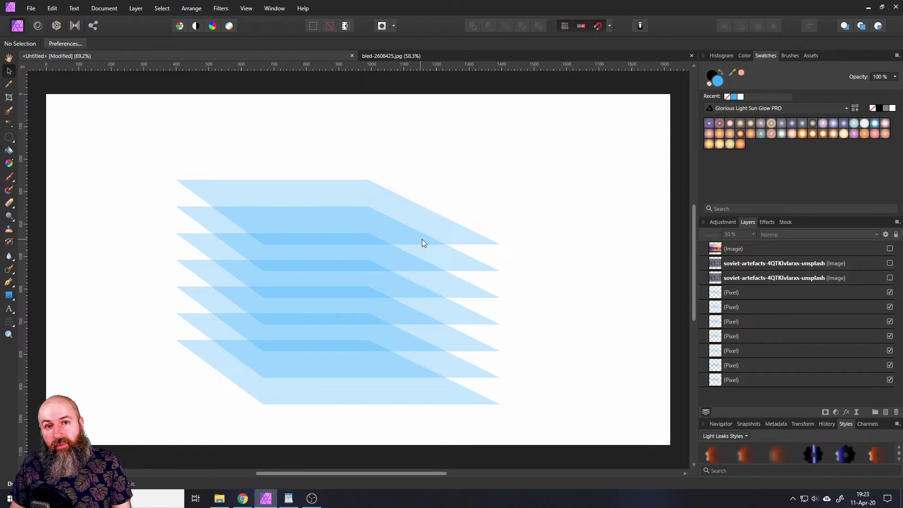
Add a Recolor adjustment at hue 309.7° and place it above the bottom two parallelogram layers.
left_click(836, 412)
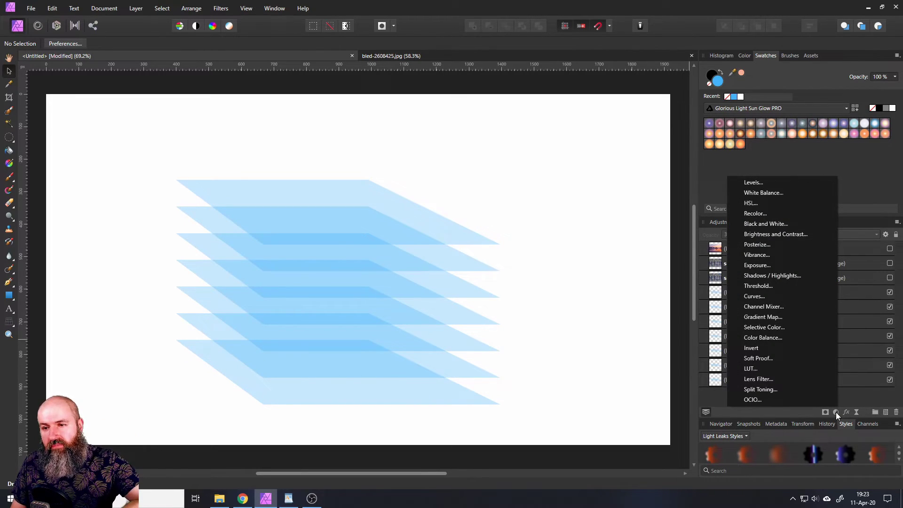
left_click(772, 214)
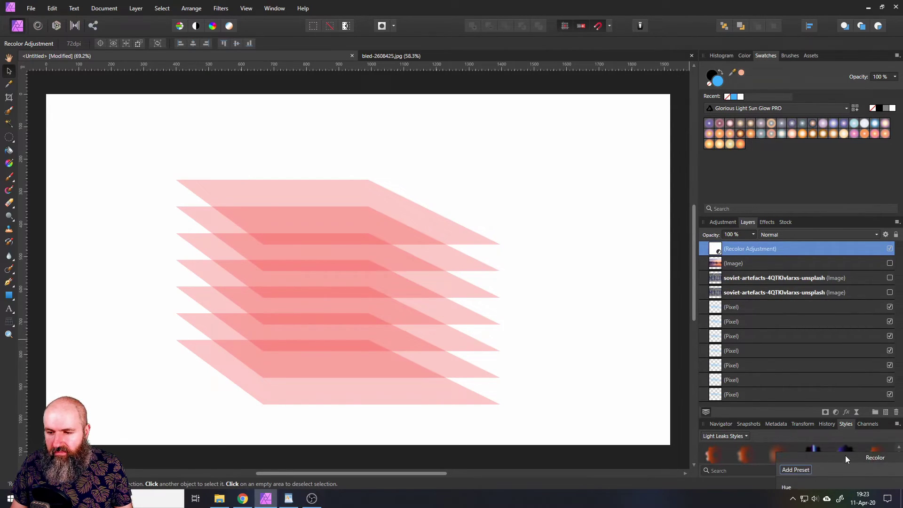
left_click_drag(845, 455, 575, 72)
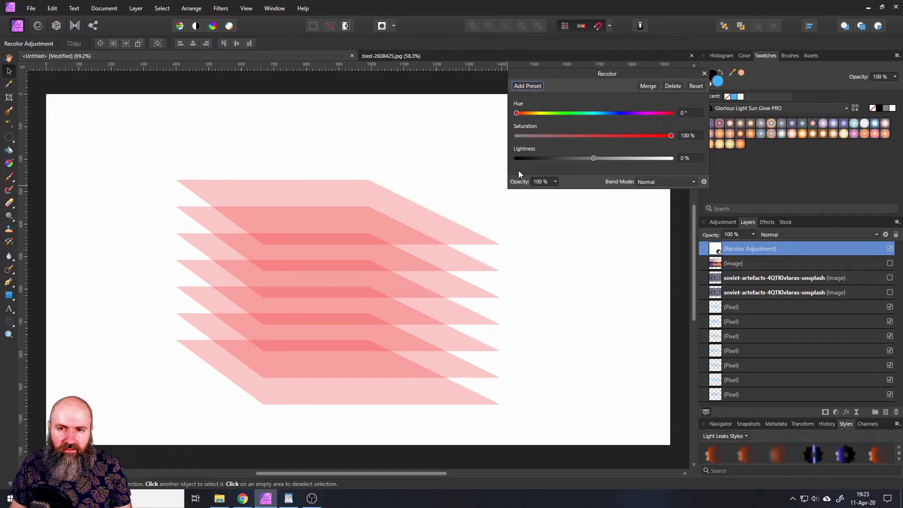
left_click_drag(515, 113, 650, 114)
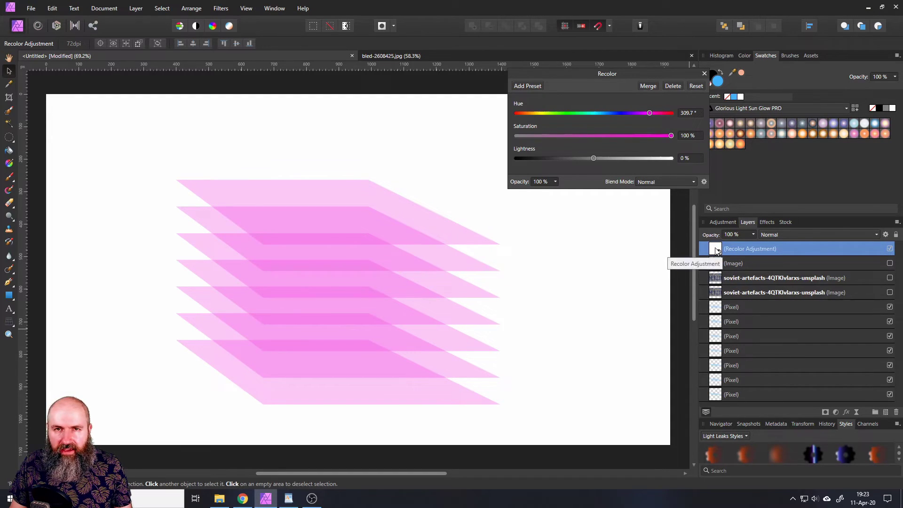
left_click_drag(721, 248, 720, 350)
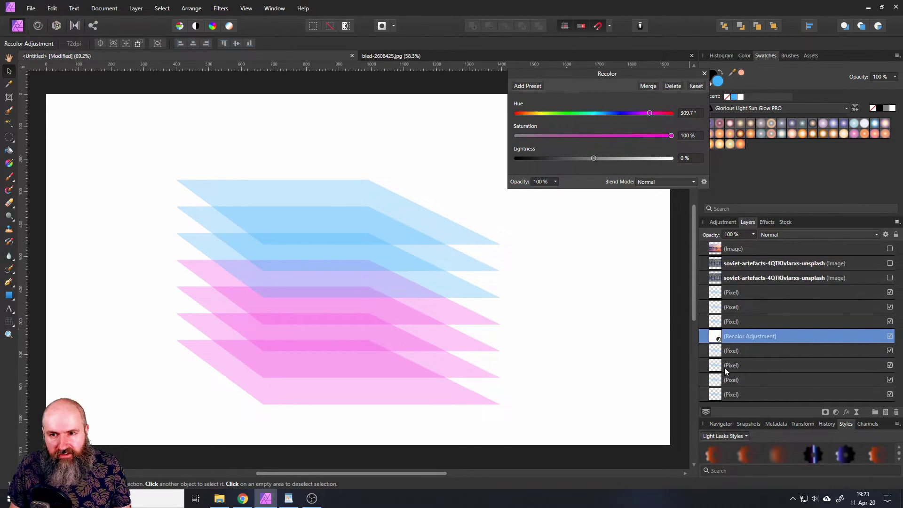
left_click_drag(719, 339, 717, 358)
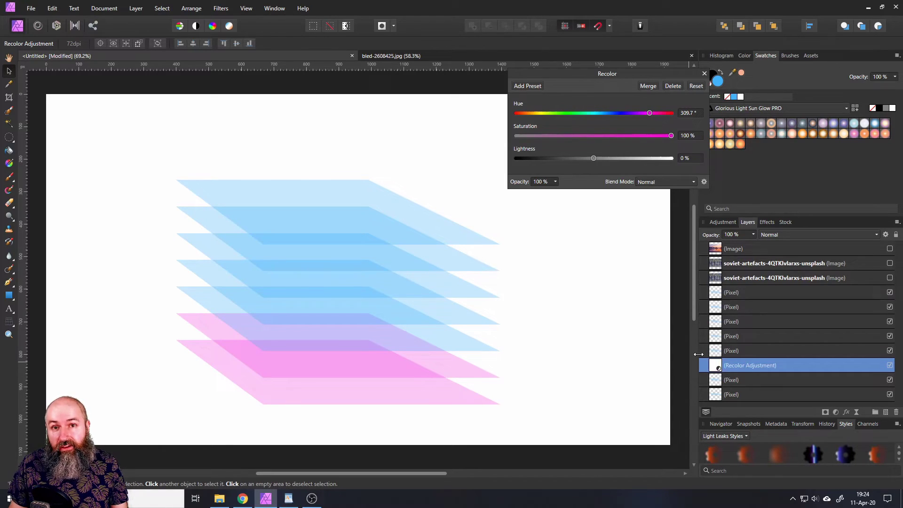
Select three middle parallelogram layers and group them with Ctrl+G.
left_click(718, 294)
left_click(726, 308)
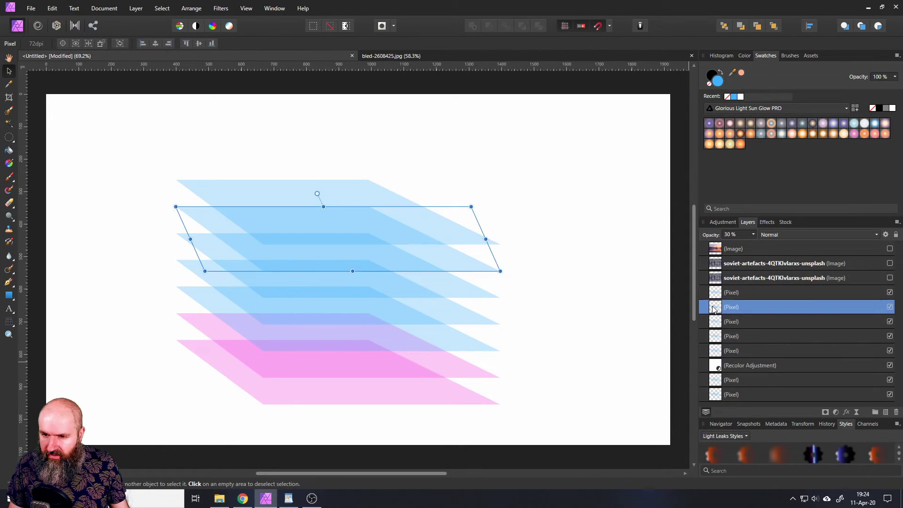
left_click(719, 322)
left_click(718, 352, "shift")
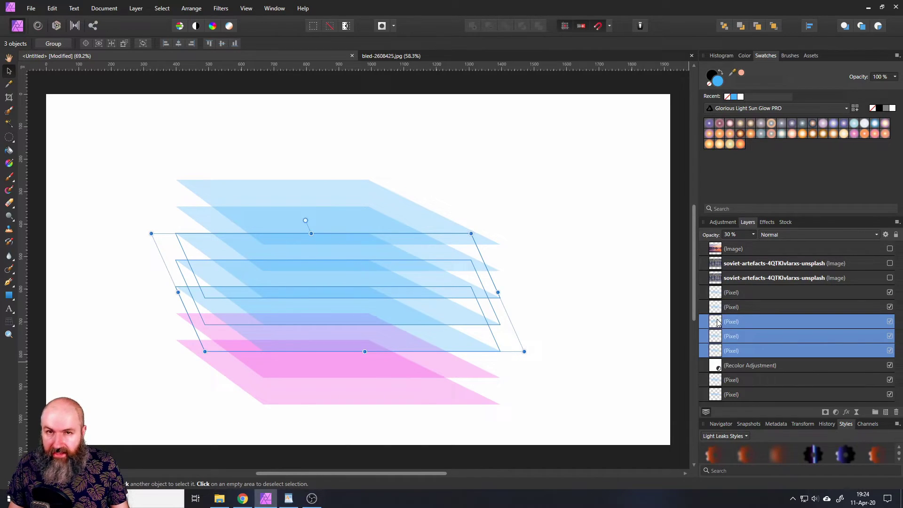
left_click(718, 324)
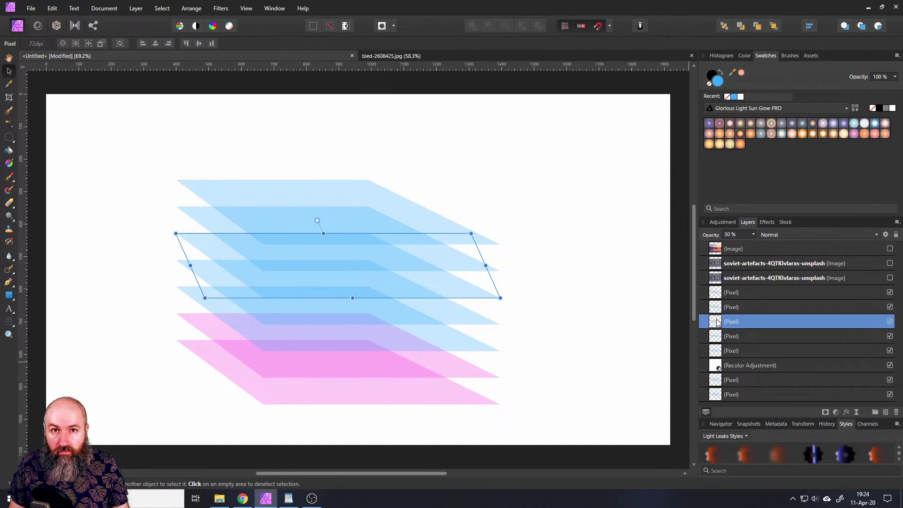
left_click(718, 353, "shift")
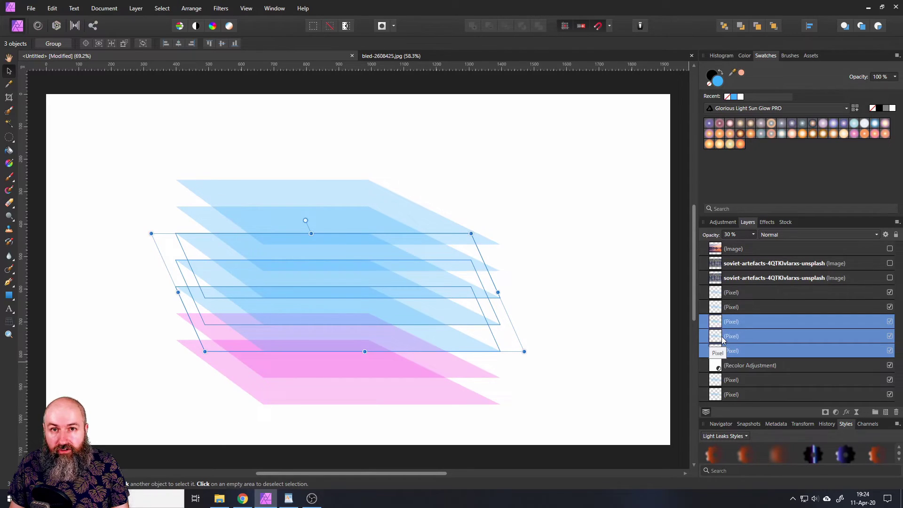
key("ctrl+g")
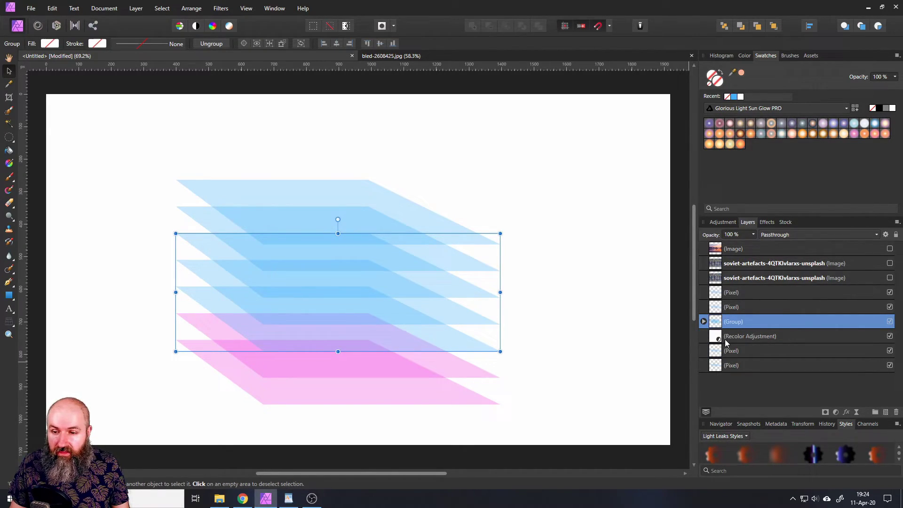
Expand the group, drag the Recolor adjustment into it, and rearrange the layer stack.
left_click(703, 322)
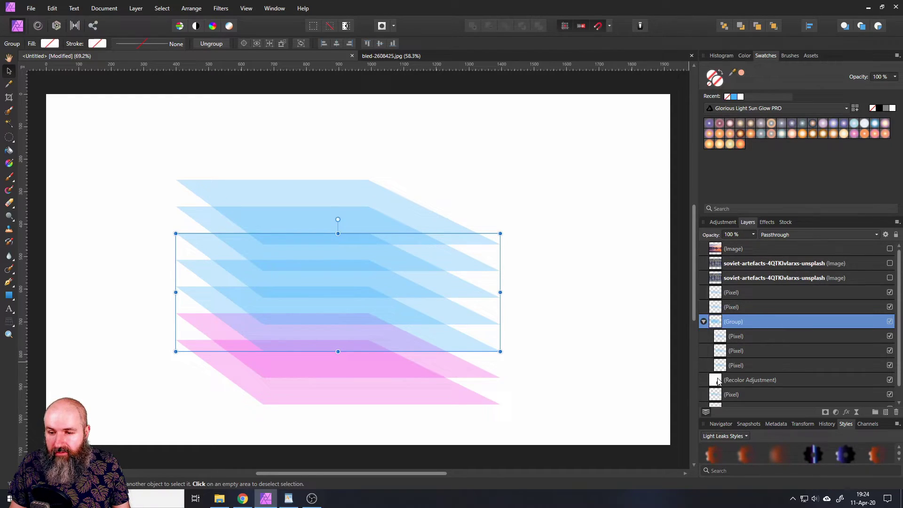
left_click_drag(718, 380, 717, 338)
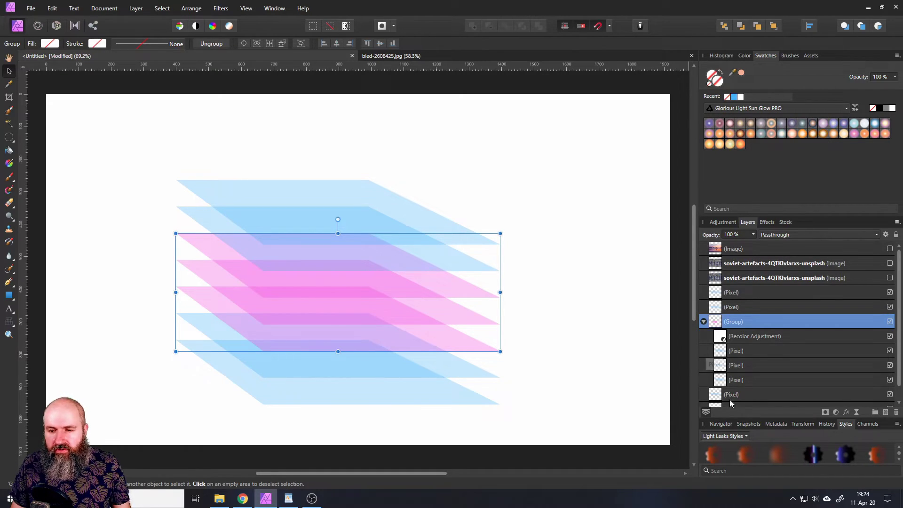
scroll(737, 382, "down", 1)
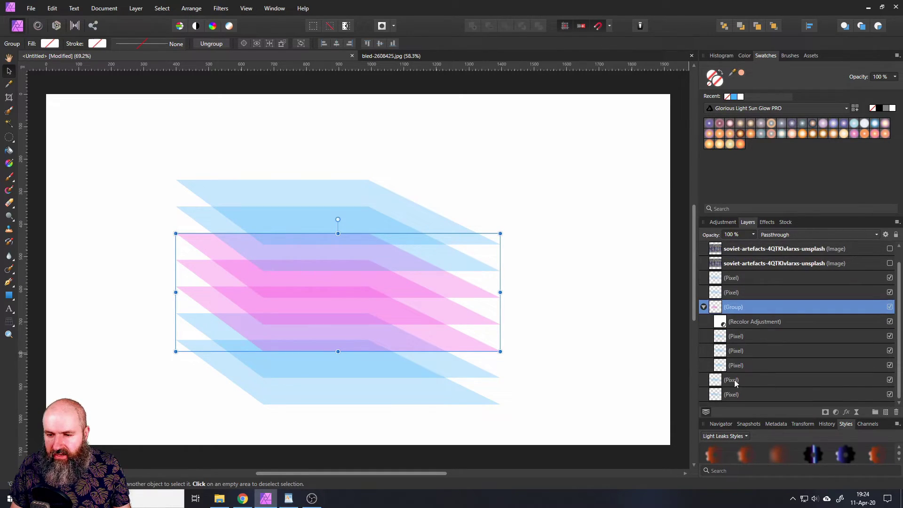
mouse_move(734, 379)
left_mouse_down()
mouse_move(724, 395)
mouse_move(719, 374)
left_mouse_up()
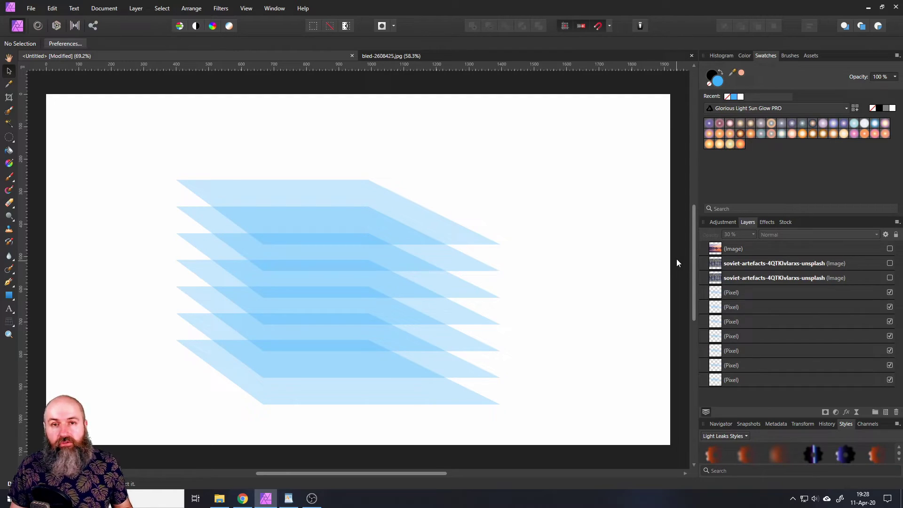
Add a mask to the top parallelogram layer and brush away its left corner in black.
left_click(720, 293)
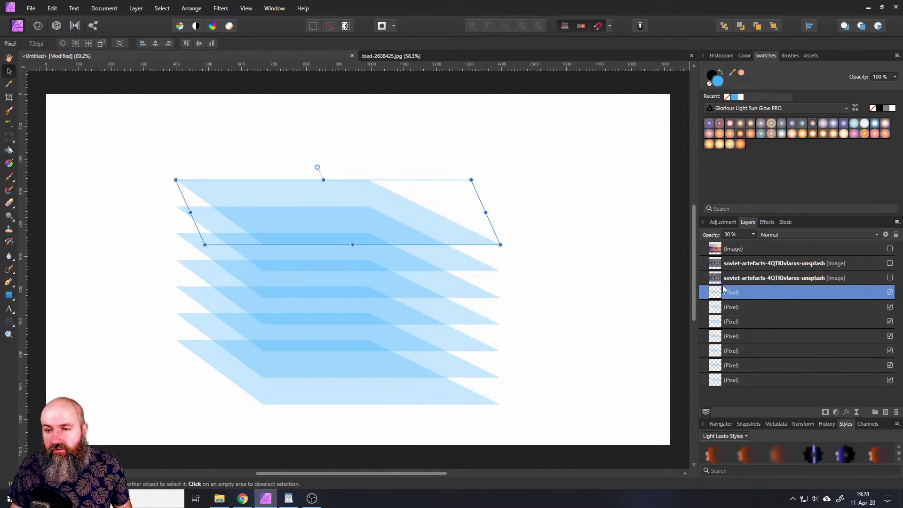
left_click(825, 413)
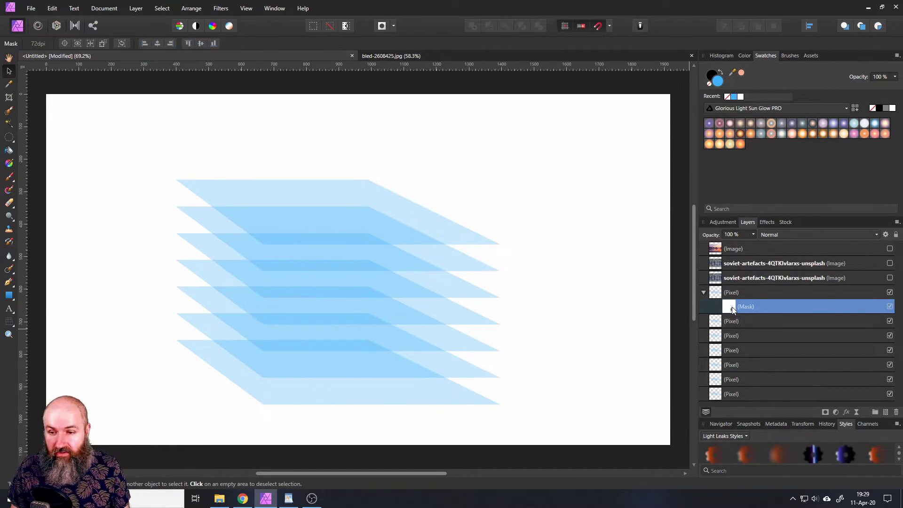
key("b")
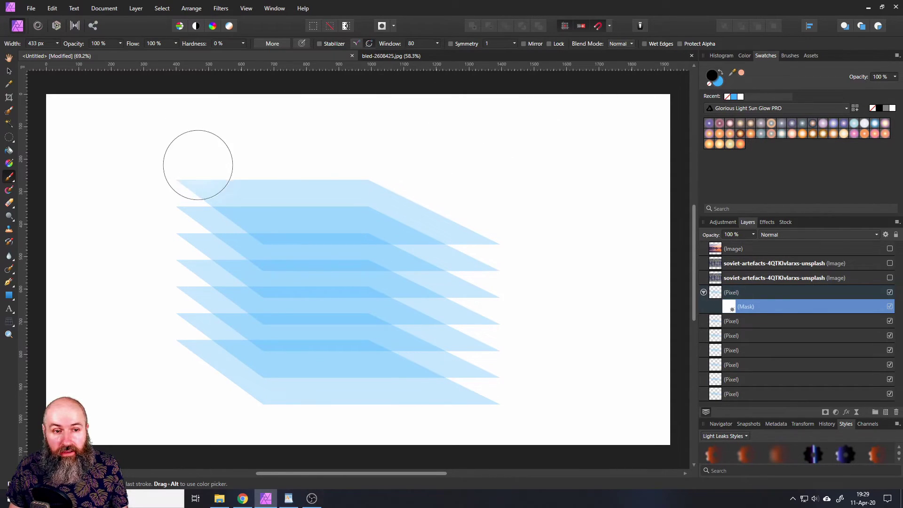
mouse_move(175, 178)
left_mouse_down()
mouse_move(316, 172)
mouse_move(258, 171)
mouse_move(179, 203)
mouse_move(308, 160)
mouse_move(334, 169)
mouse_move(200, 204)
mouse_move(250, 200)
mouse_move(219, 207)
mouse_move(242, 207)
left_mouse_up()
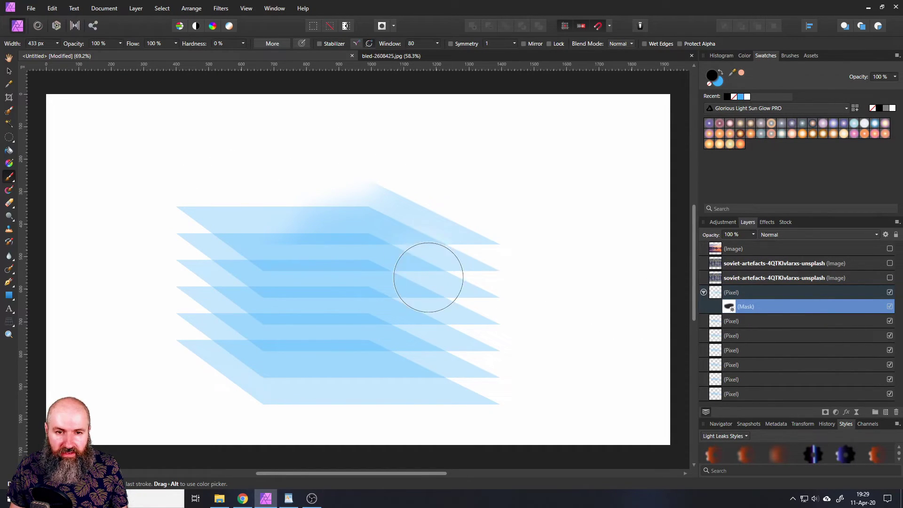
Switch the paint colour to white and paint the faded corner back in.
double_click(717, 80)
left_click_drag(485, 174, 484, 158)
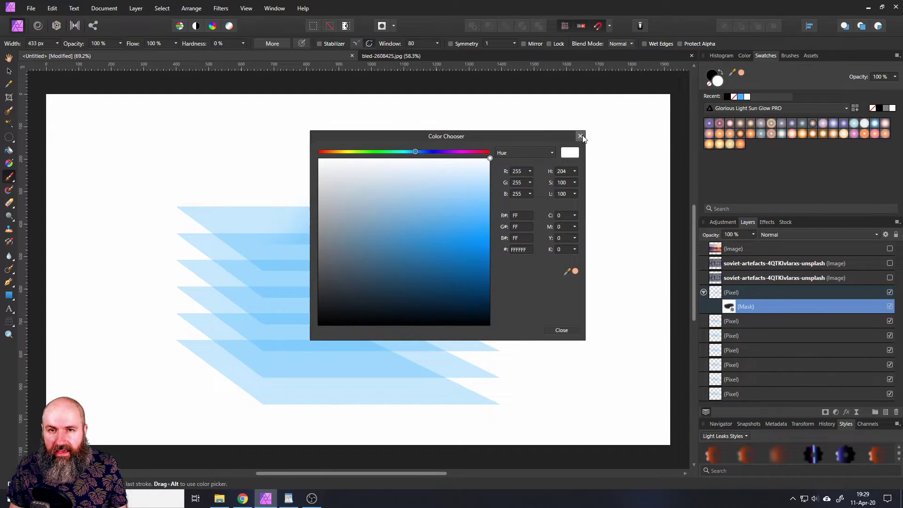
left_click(580, 136)
mouse_move(421, 139)
left_mouse_down()
mouse_move(385, 137)
mouse_move(346, 201)
mouse_move(224, 257)
mouse_move(323, 174)
mouse_move(197, 243)
mouse_move(236, 168)
mouse_move(165, 201)
left_mouse_up()
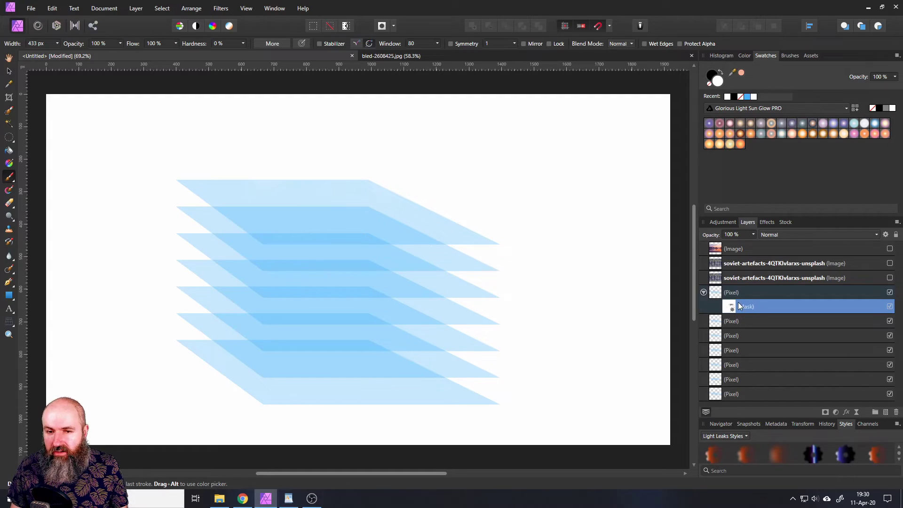
left_click(715, 295)
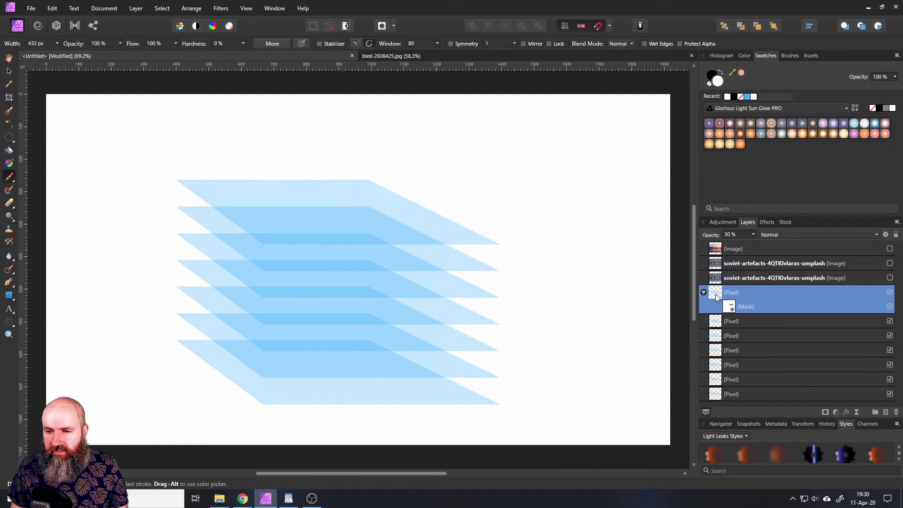
Add a Recolor adjustment, paint it over part of the pink shapes, and shift its hue to 70°.
left_click(835, 413)
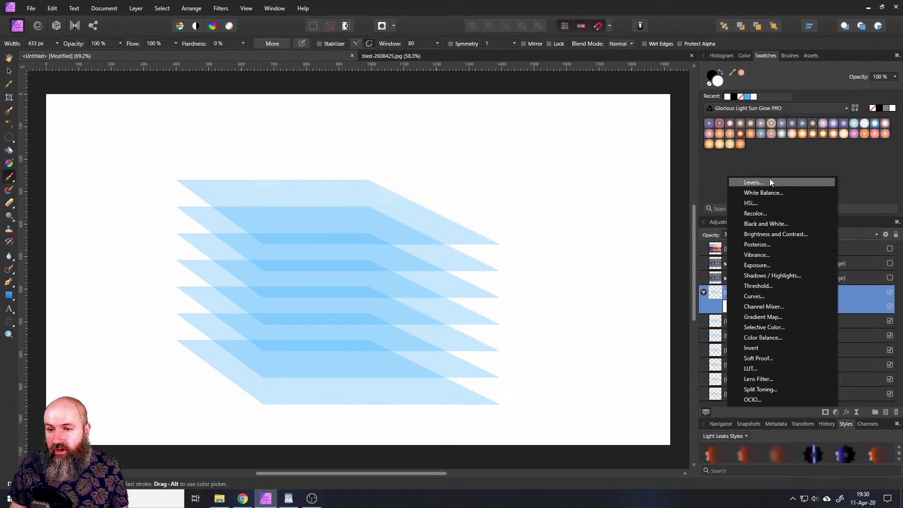
left_click(773, 212)
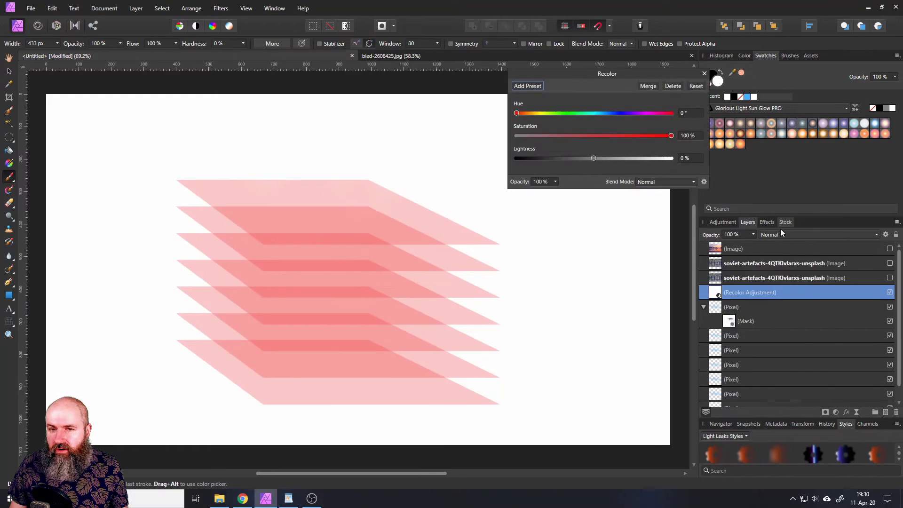
left_click_drag(543, 72, 523, 321)
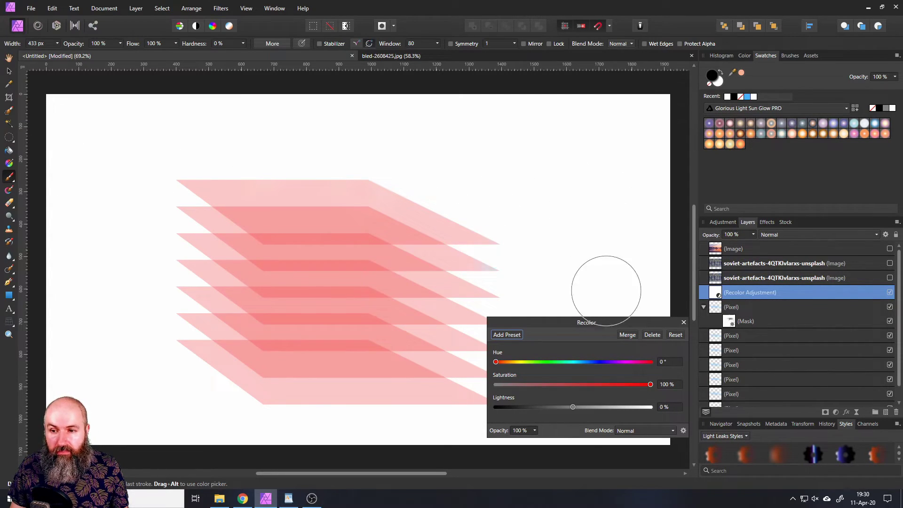
mouse_move(302, 193)
left_mouse_down()
mouse_move(304, 165)
mouse_move(257, 236)
mouse_move(281, 261)
mouse_move(297, 186)
mouse_move(282, 256)
mouse_move(332, 315)
mouse_move(341, 275)
mouse_move(314, 201)
mouse_move(321, 200)
mouse_move(360, 295)
mouse_move(316, 357)
mouse_move(309, 403)
mouse_move(332, 396)
mouse_move(313, 322)
mouse_move(325, 257)
mouse_move(307, 186)
mouse_move(317, 182)
mouse_move(342, 359)
left_mouse_up()
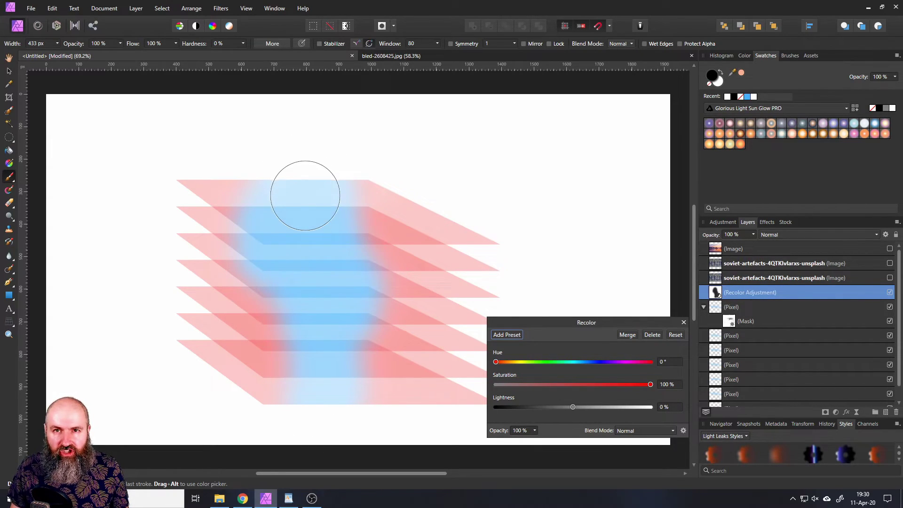
left_click_drag(496, 362, 528, 362)
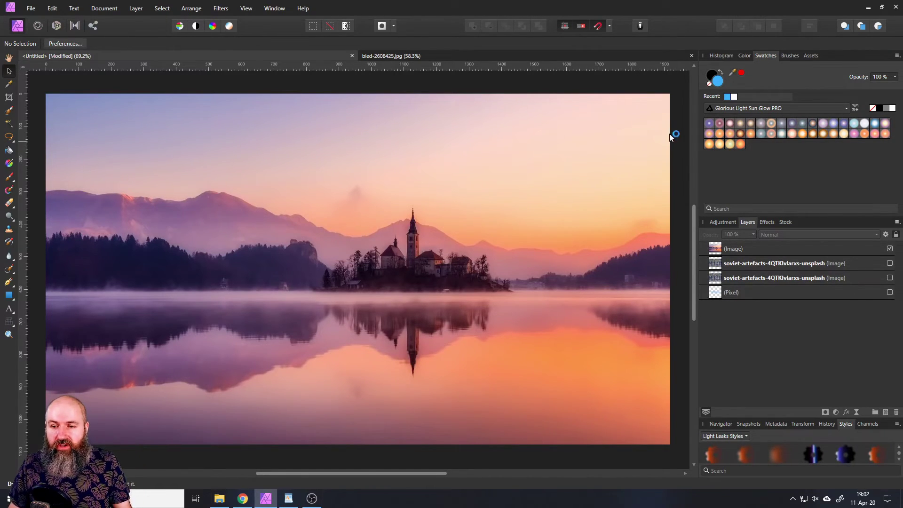
Hide the lake photo, show the mosaic layer, and enlarge the mosaic across the page.
left_click(889, 249)
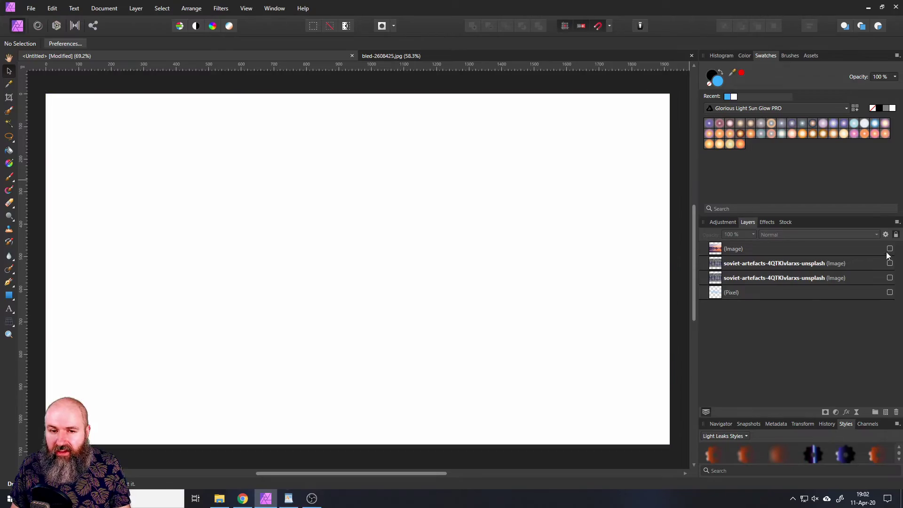
left_click(889, 264)
left_click(453, 221)
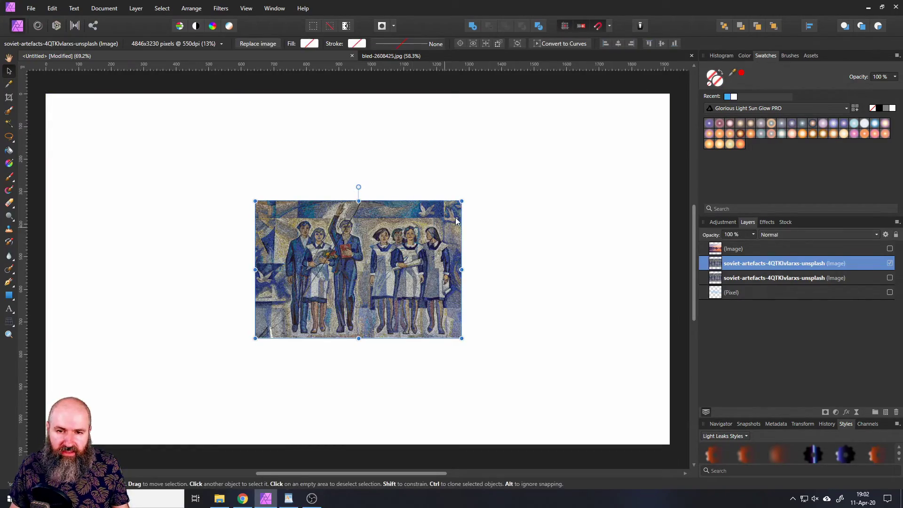
left_click_drag(461, 200, 626, 90)
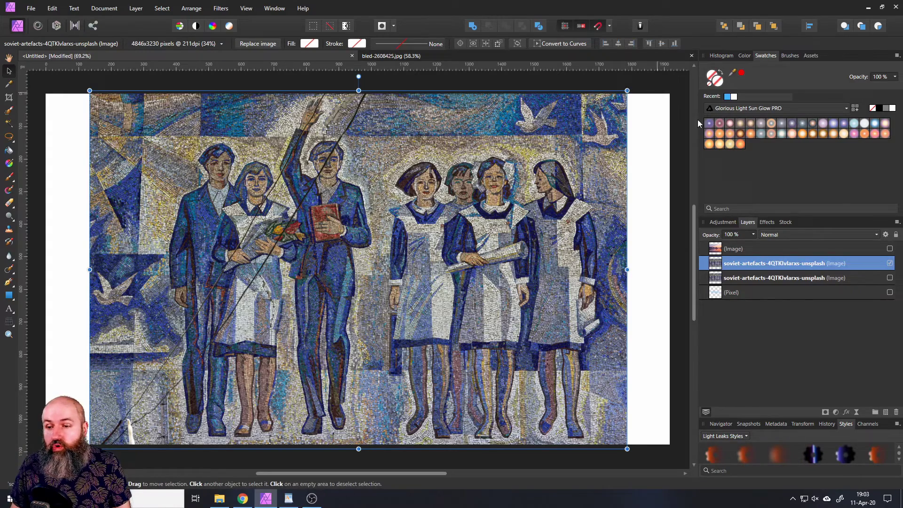
Compare the two mosaic copies by toggling their visibility, then show the lake photo on top again.
left_click(889, 263)
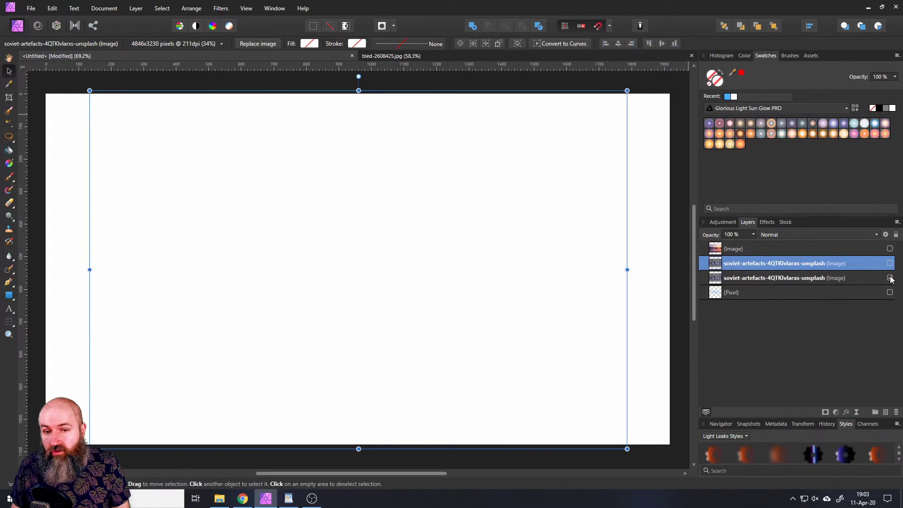
left_click(889, 277)
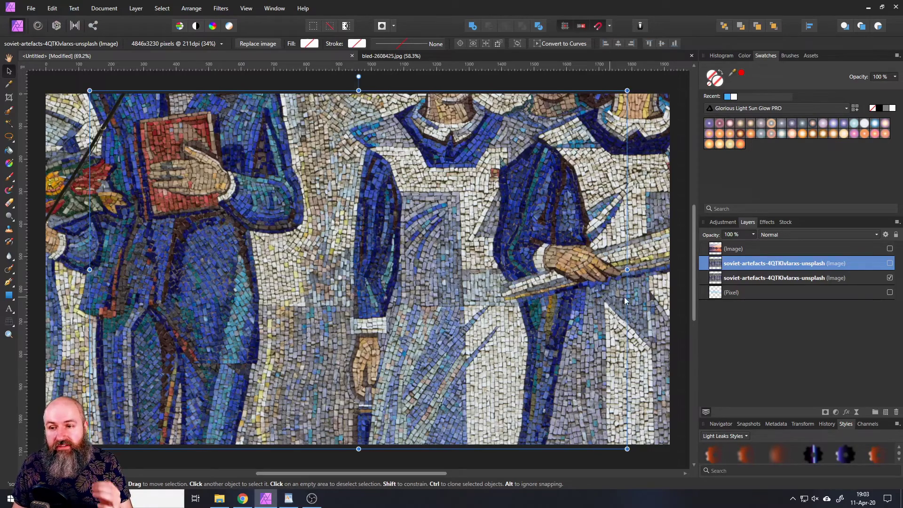
left_click(890, 278)
left_click(890, 263)
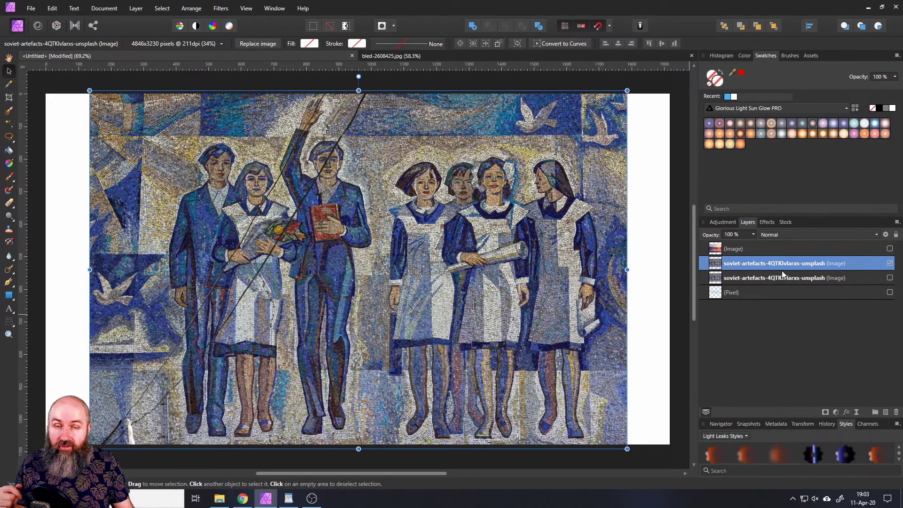
left_click(889, 248)
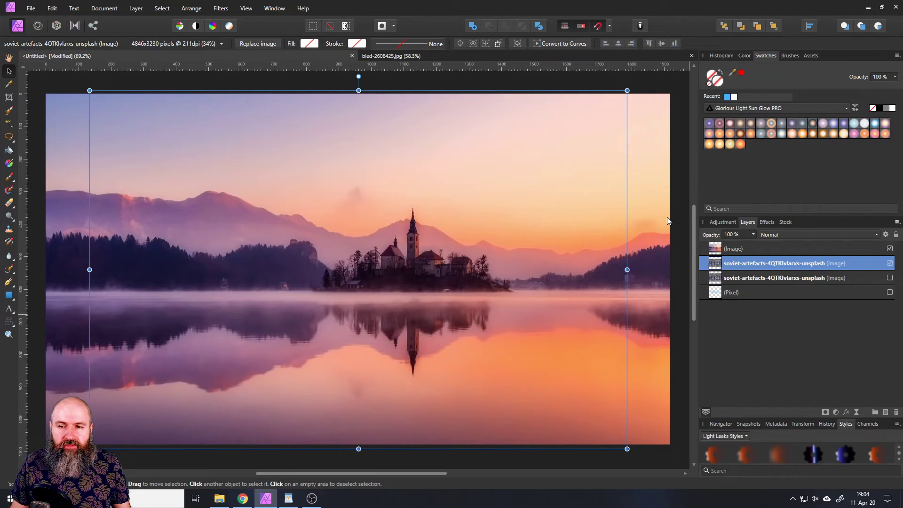
Click an empty canvas area to deselect the mosaic image layer and remove its transform handles.
left_click(683, 96)
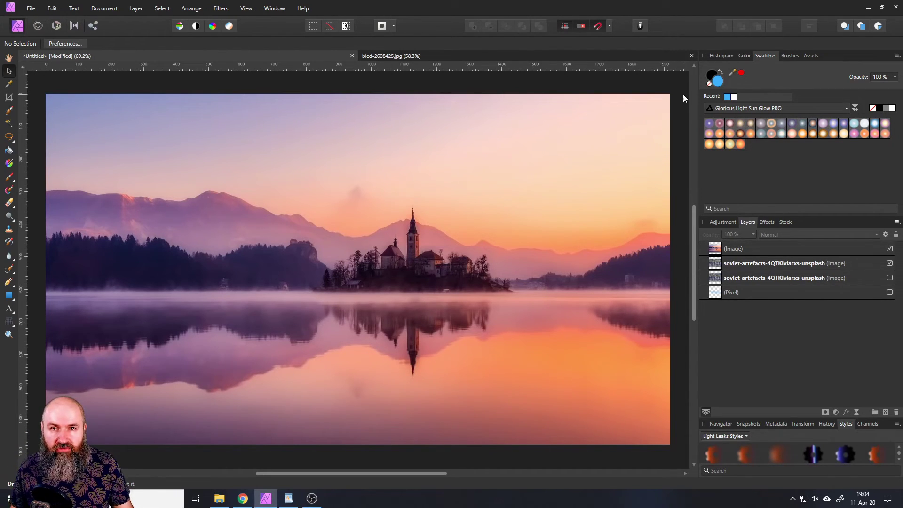
left_click(30, 8)
left_click(29, 29)
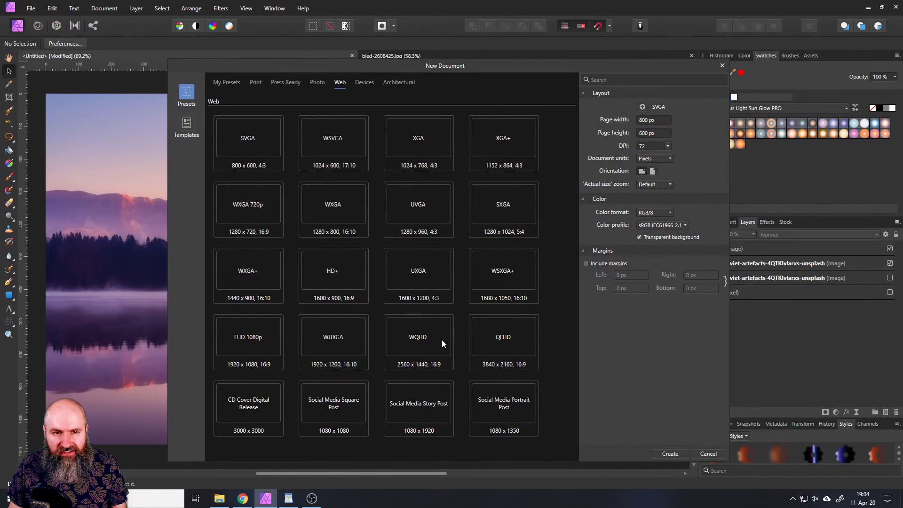
left_click(315, 85)
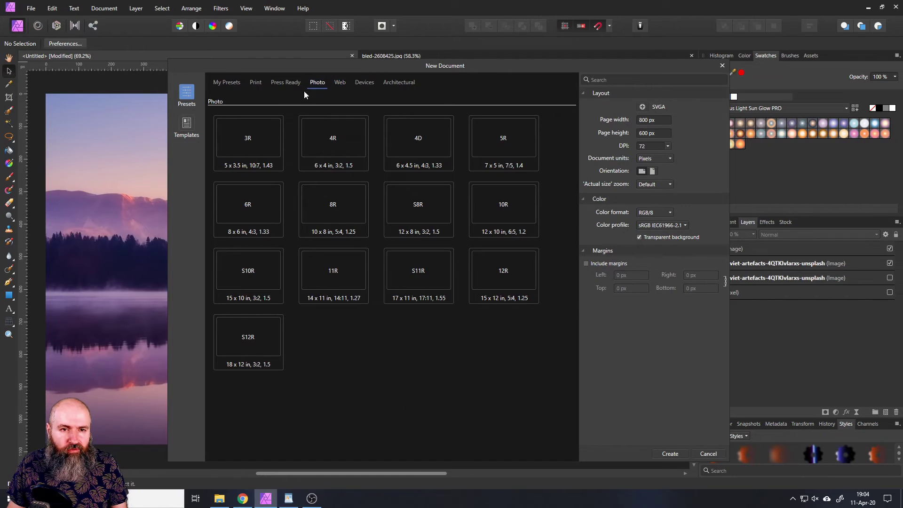
left_click(278, 82)
left_click(256, 82)
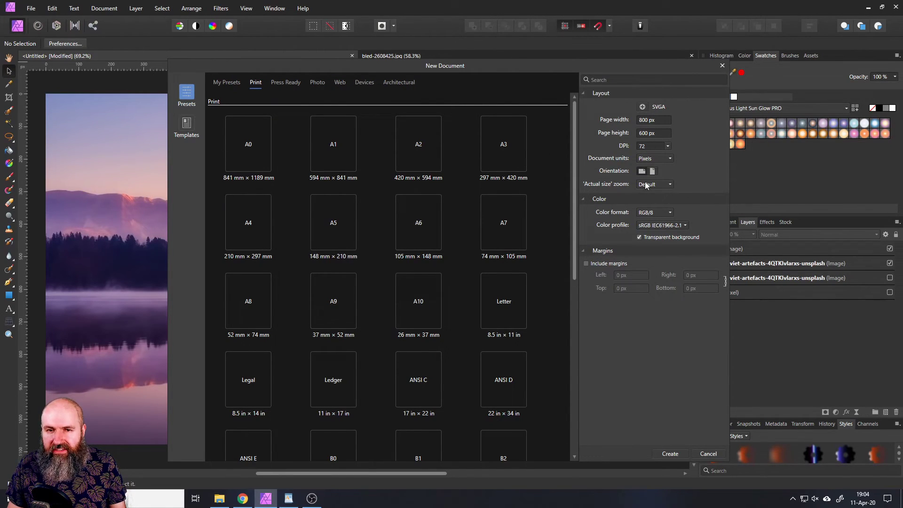
left_click(335, 84)
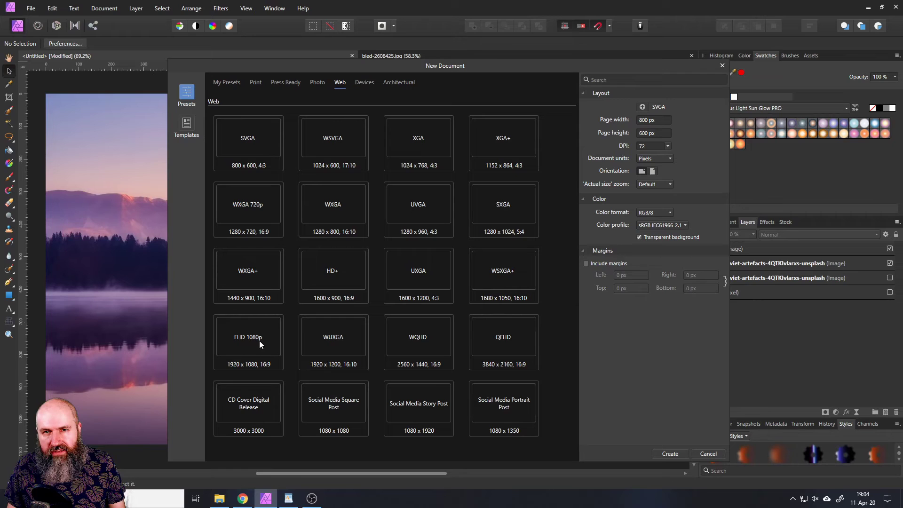
left_click(705, 454)
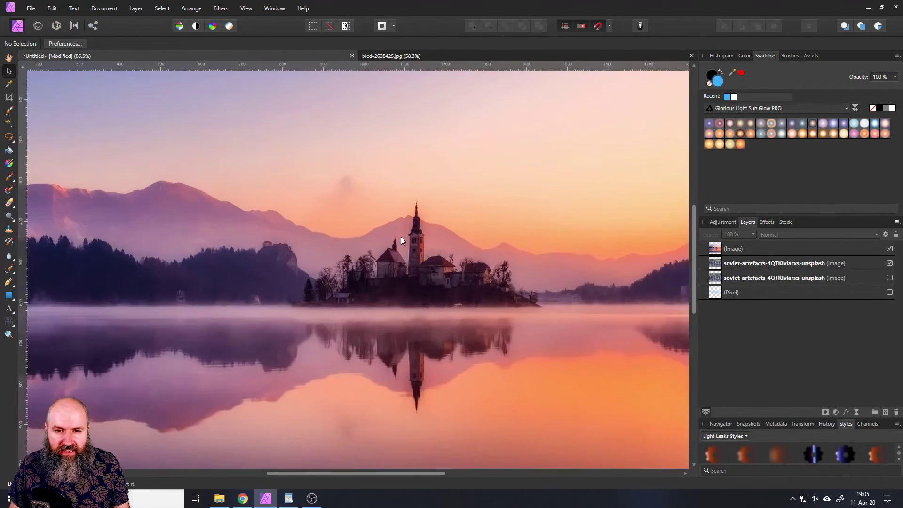
Shrink the lake photo around its centre and hide the mosaic layer behind it.
scroll(400, 249, "up", 8)
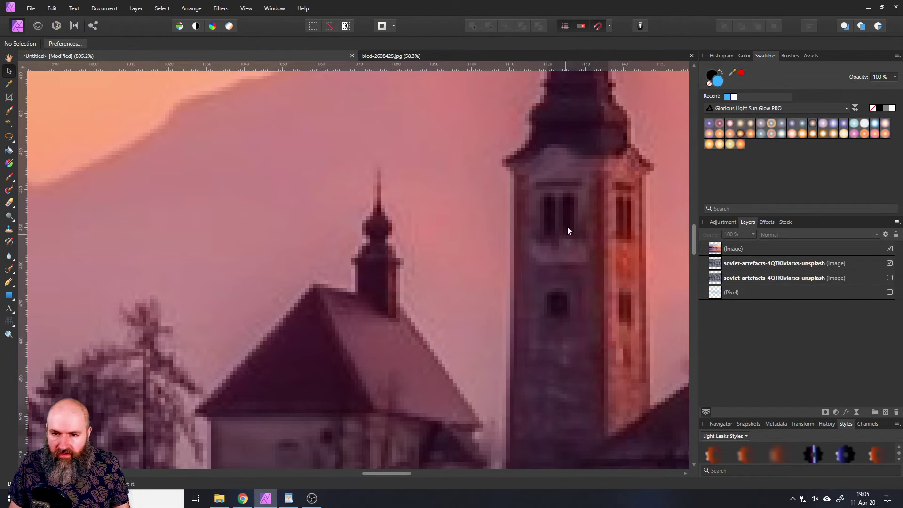
left_click_drag(481, 247, 366, 225)
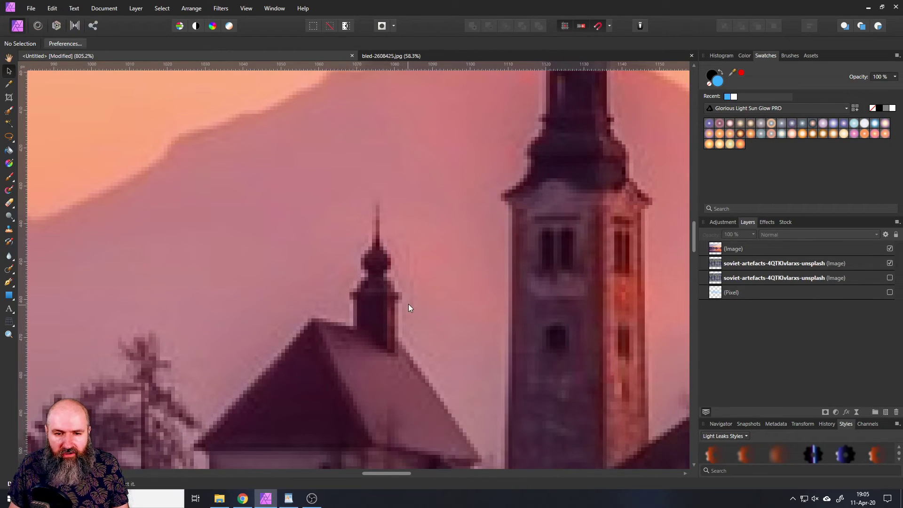
scroll(408, 303, "down", 10)
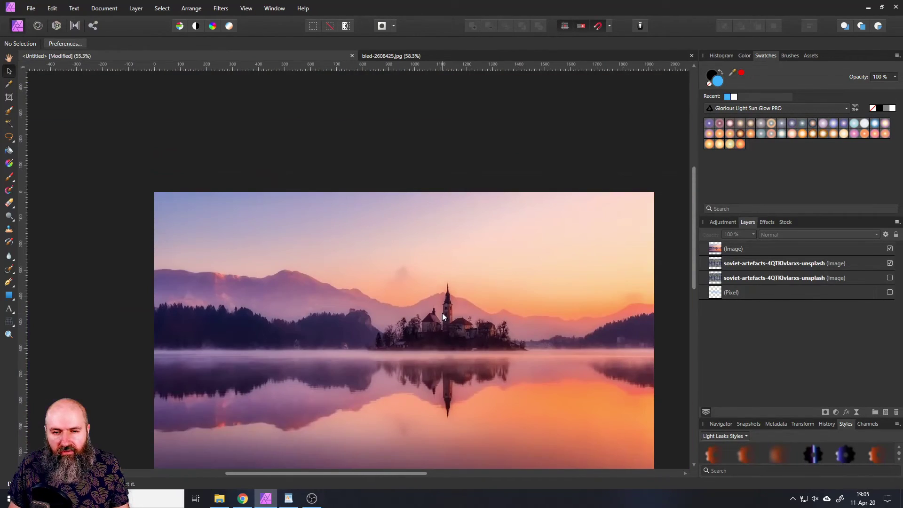
scroll(442, 313, "down", 1)
left_click(461, 284)
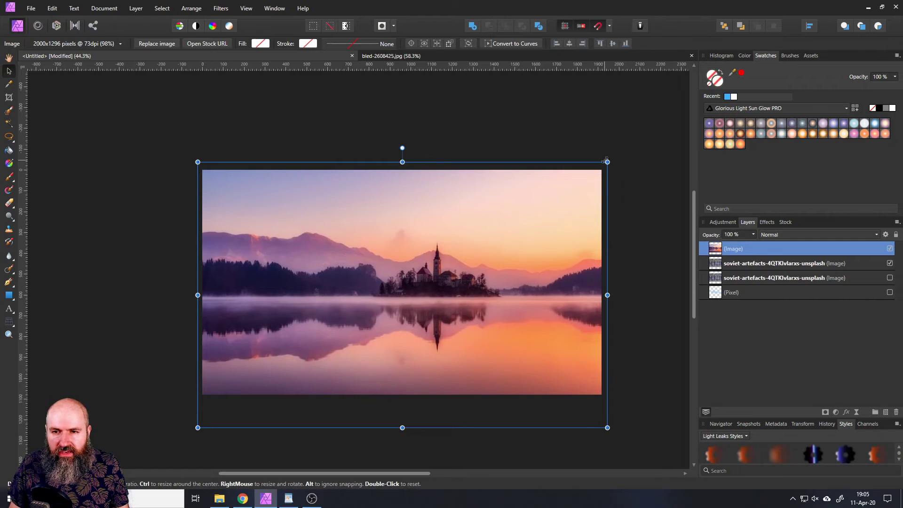
left_click_drag(605, 160, 454, 261)
left_click(889, 263)
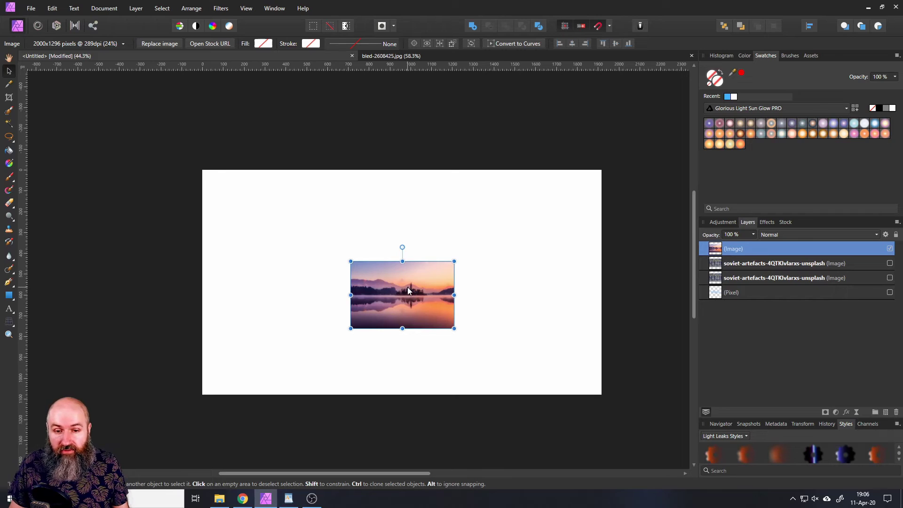
Enlarge the lake photo to about 101% so it fills the page, then zoom out to view it whole.
scroll(406, 298, "up", 10)
scroll(370, 277, "up", 5)
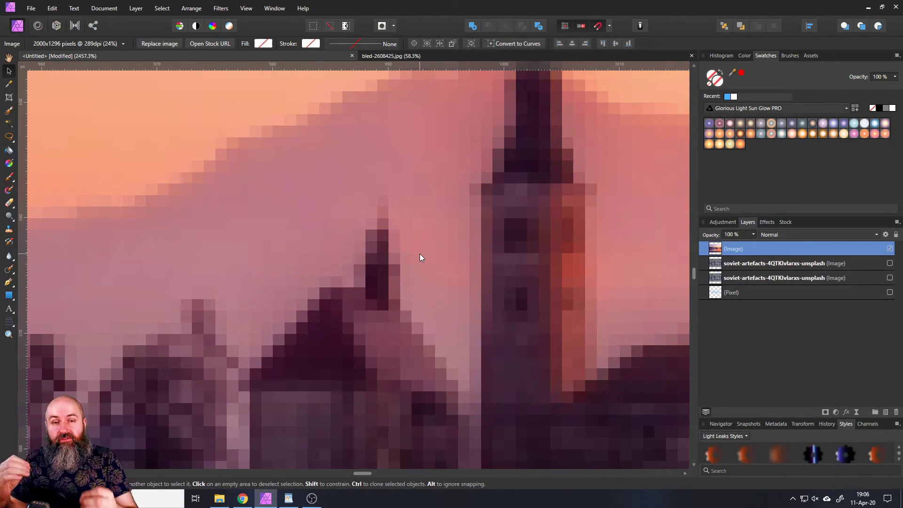
scroll(419, 257, "down", 10)
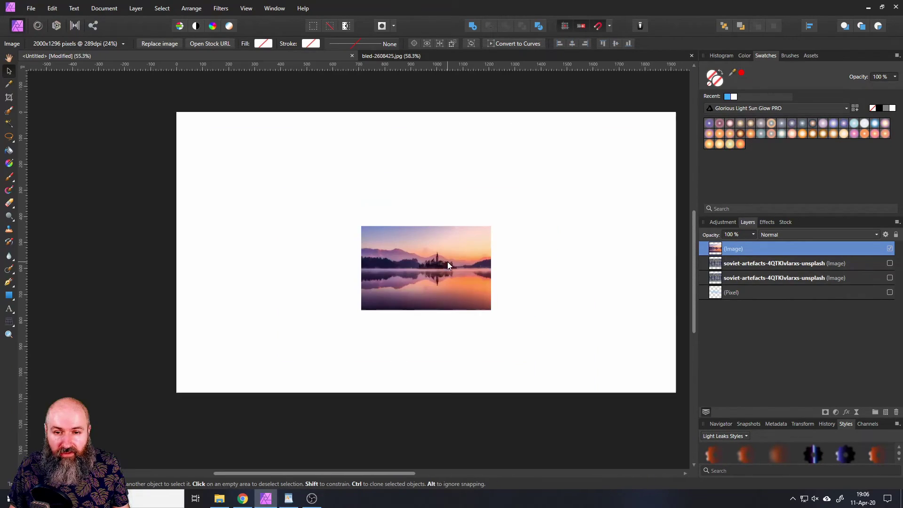
left_click(448, 266)
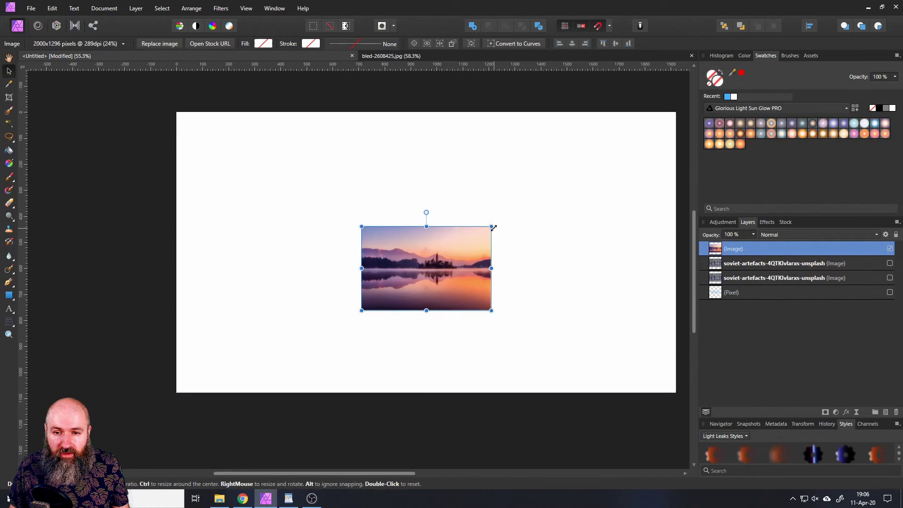
left_click_drag(491, 226, 678, 113)
scroll(454, 232, "up", 10)
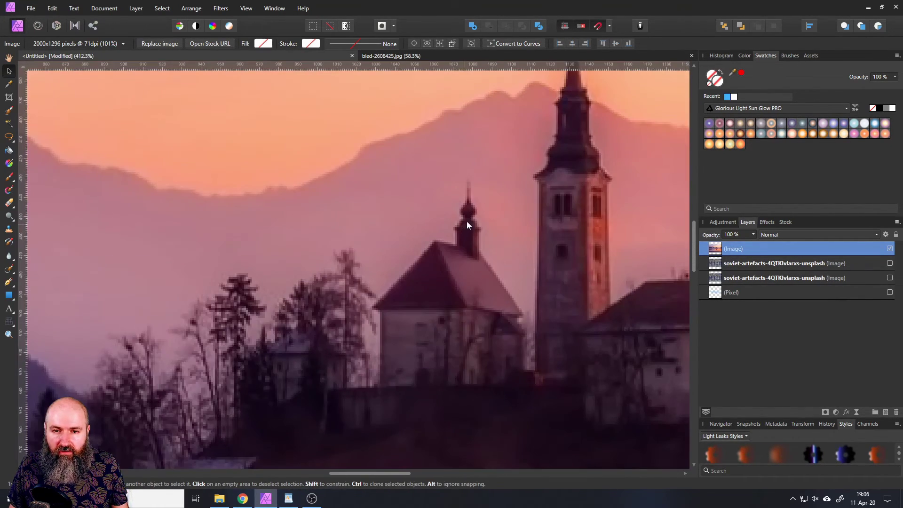
scroll(470, 216, "down", 8)
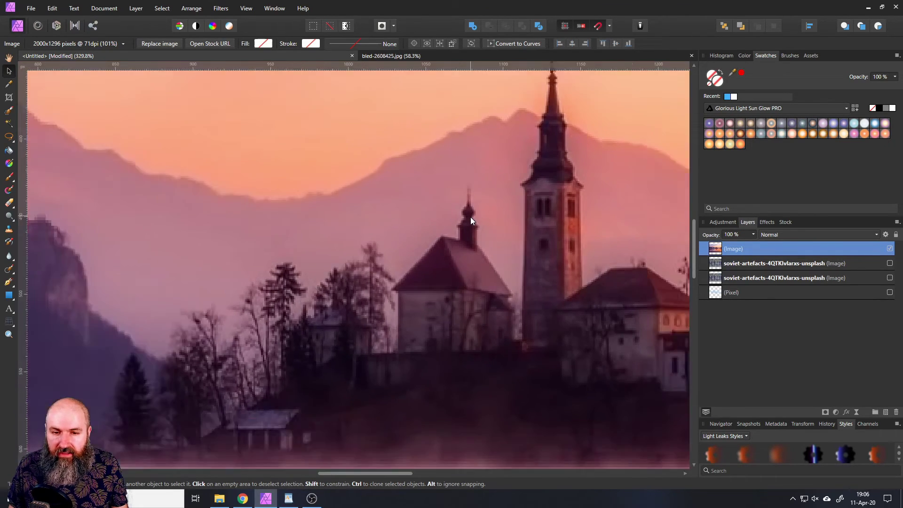
scroll(492, 216, "down", 2)
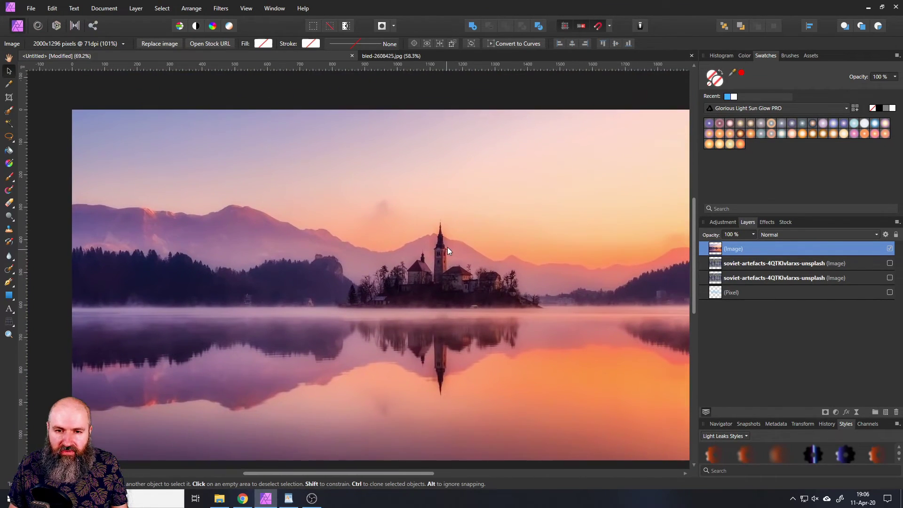
left_click_drag(507, 241, 476, 227)
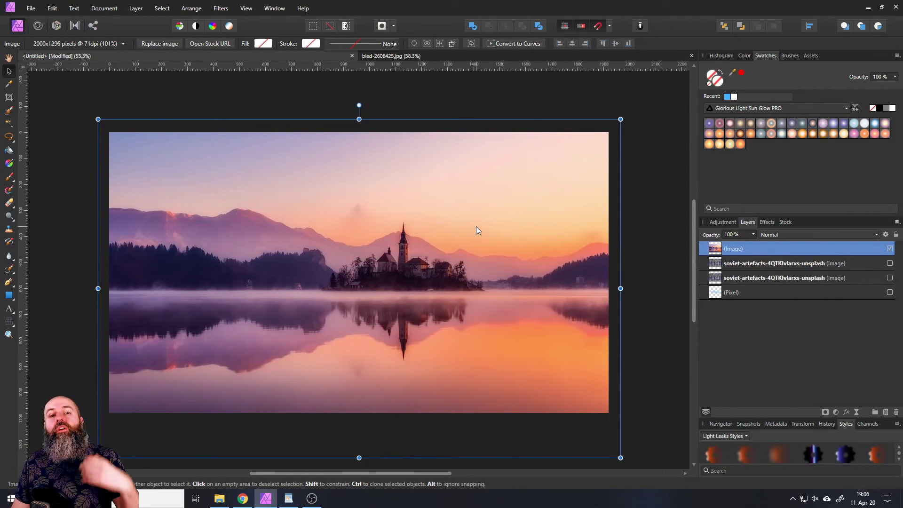
left_click(640, 247)
key("ctrl+plus")
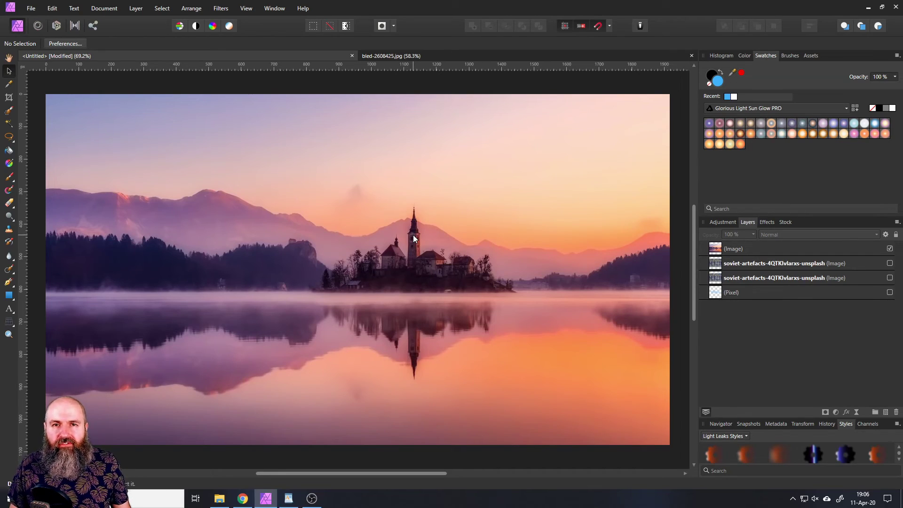
left_click(12, 298)
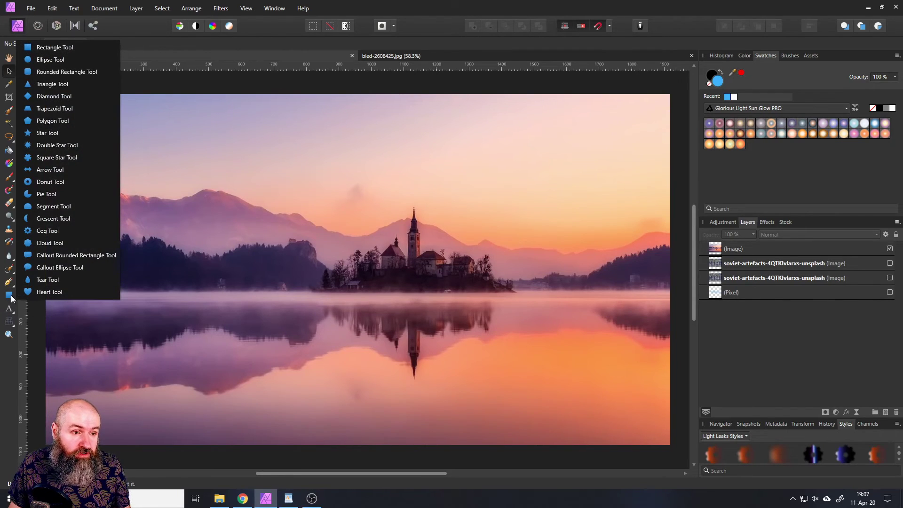
left_click(49, 61)
left_click_drag(366, 191, 576, 409)
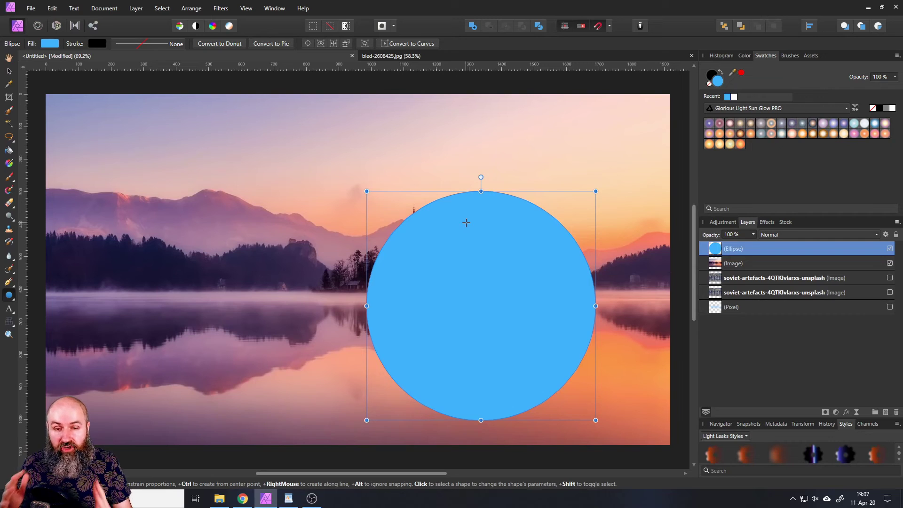
scroll(384, 257, "up", 10)
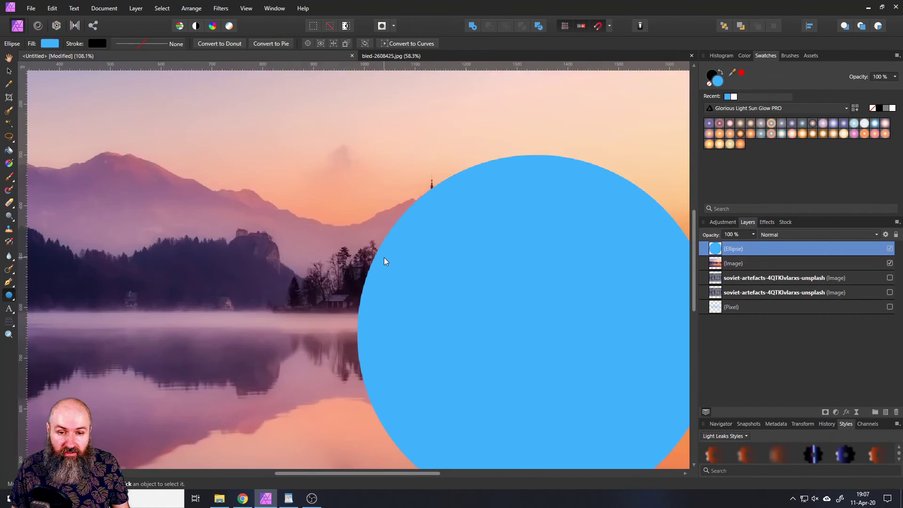
scroll(355, 255, "up", 3)
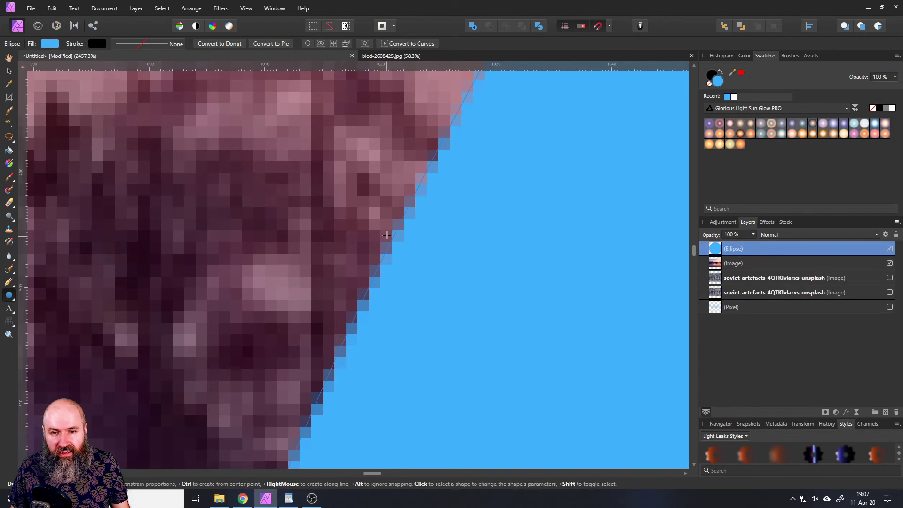
scroll(400, 242, "up", 4)
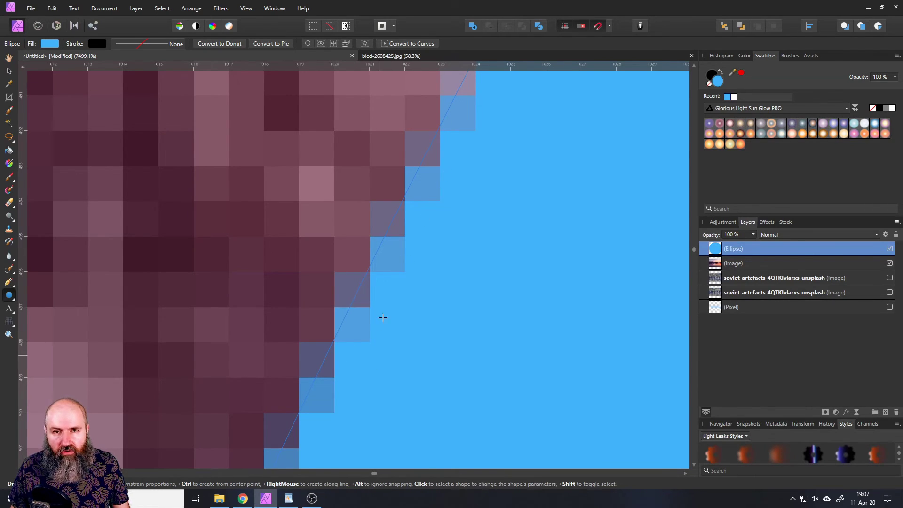
key("ctrl+0")
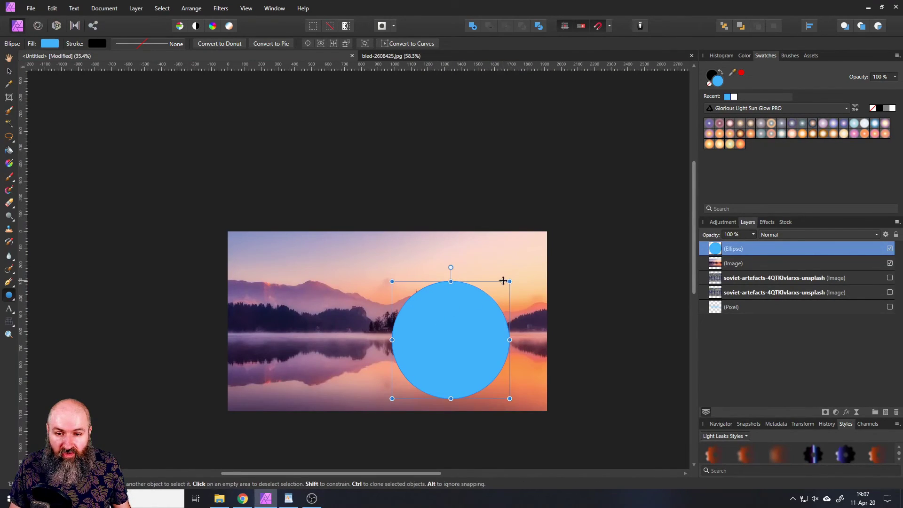
left_click_drag(508, 282, 624, 111)
key("v")
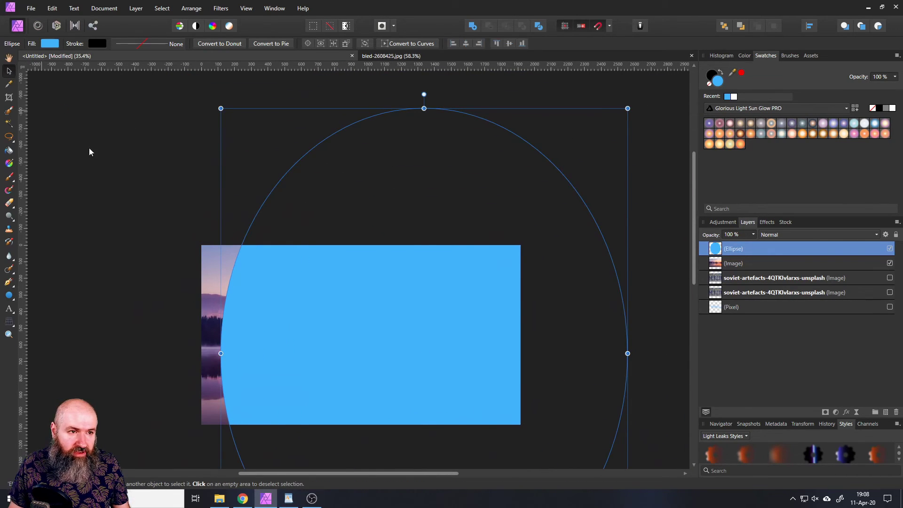
left_click_drag(242, 288, 385, 284)
scroll(371, 332, "up", 6)
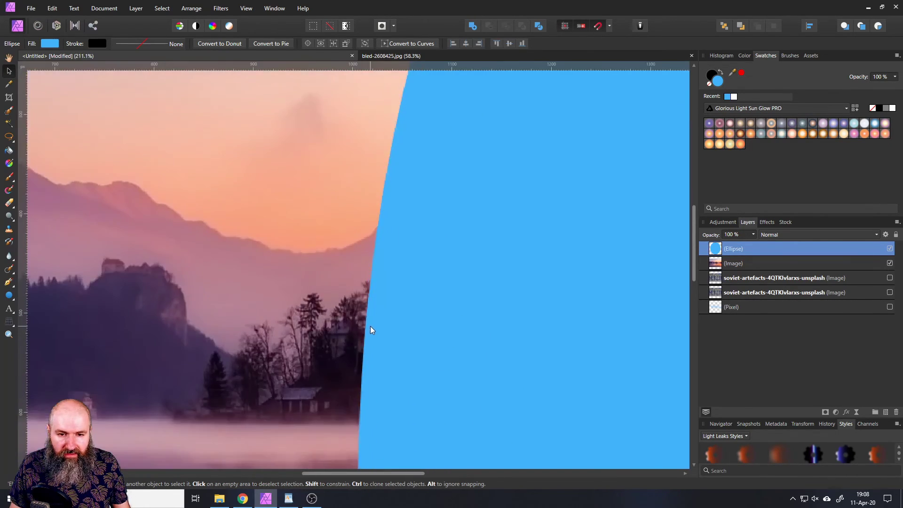
scroll(371, 329, "up", 4)
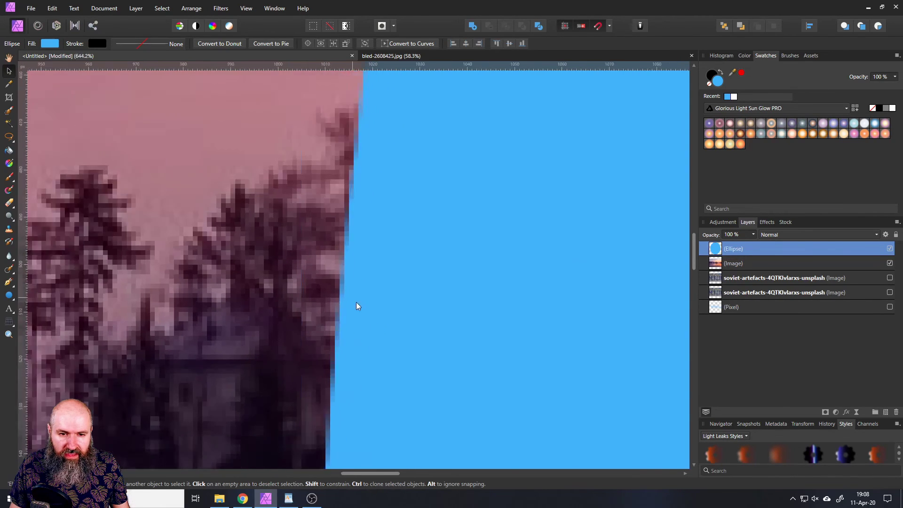
scroll(356, 306, "down", 16)
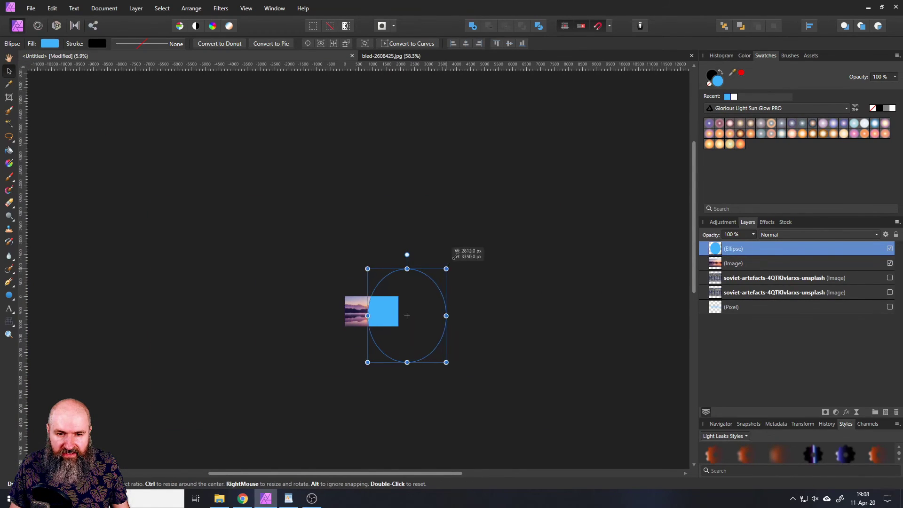
left_click_drag(446, 268, 496, 91)
left_click_drag(437, 224, 479, 236)
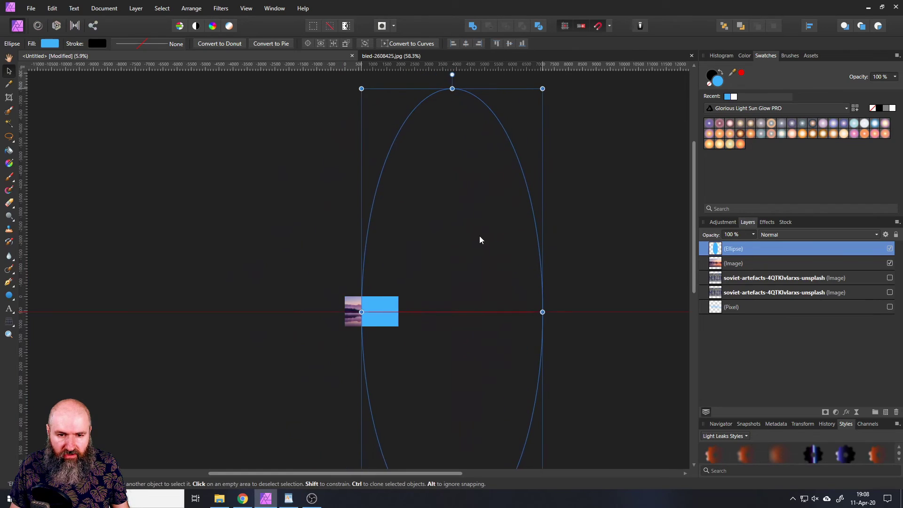
scroll(379, 322, "up", 11)
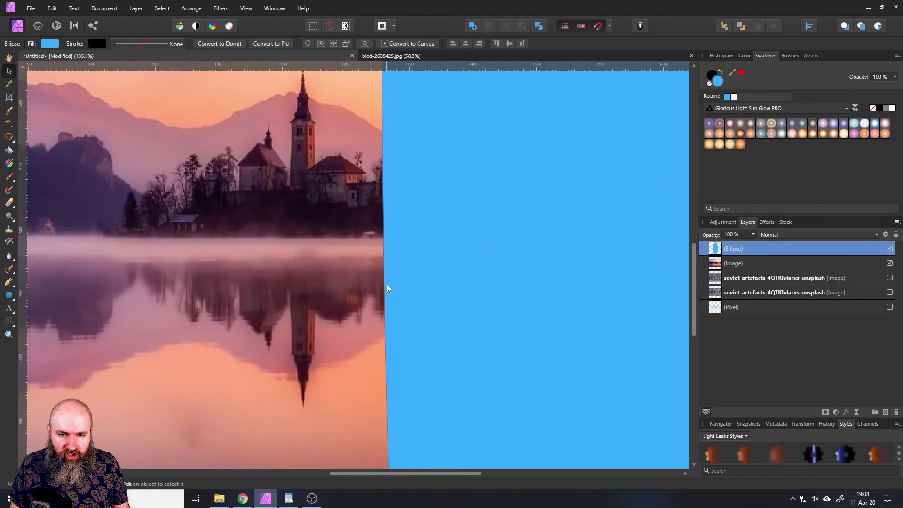
scroll(387, 288, "up", 3)
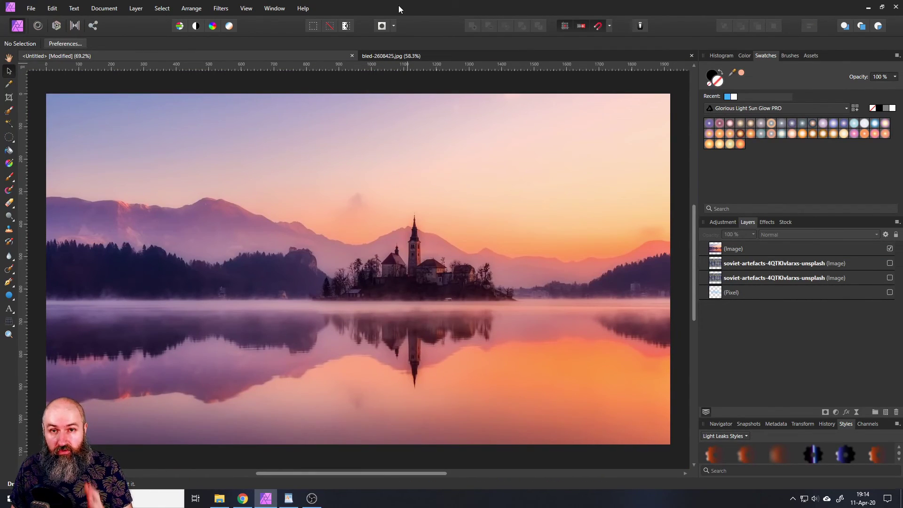
Add large artistic text 'Hello' in the sky, then return to the Move Tool.
left_click(9, 309)
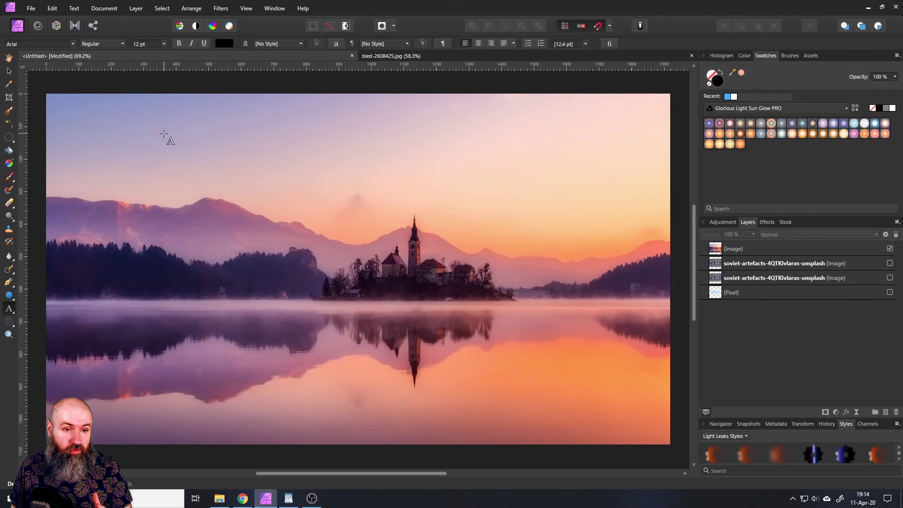
left_click_drag(167, 137, 195, 185)
type("Hello")
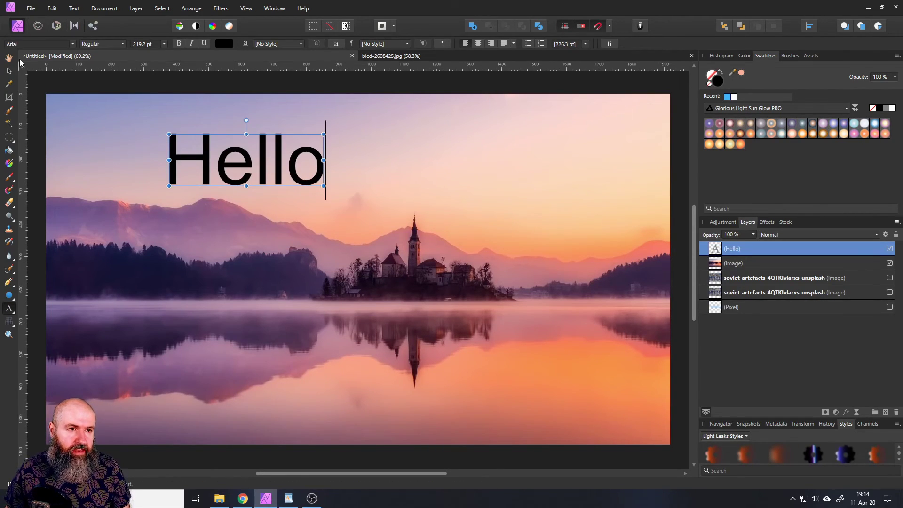
left_click(9, 70)
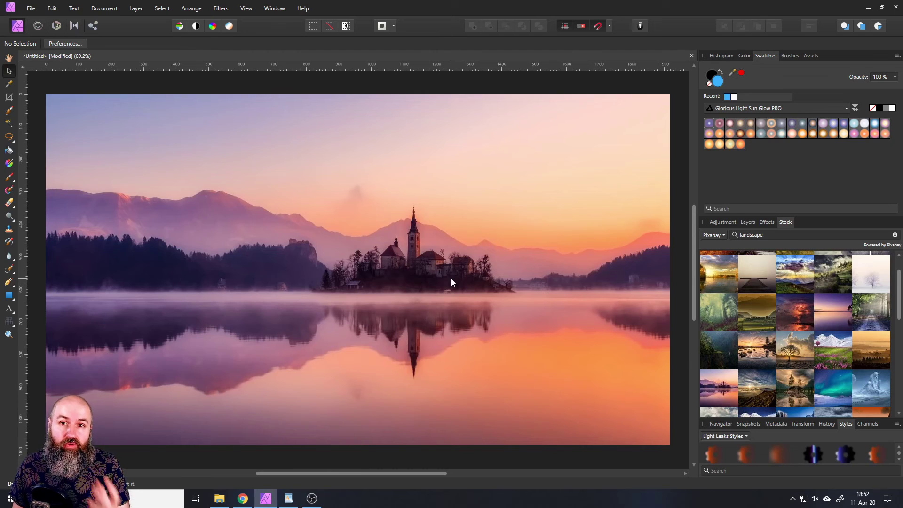
In Chrome, go to the Unsplash home page and scroll to the cable bridge, watches and flowers photos.
left_click(242, 498)
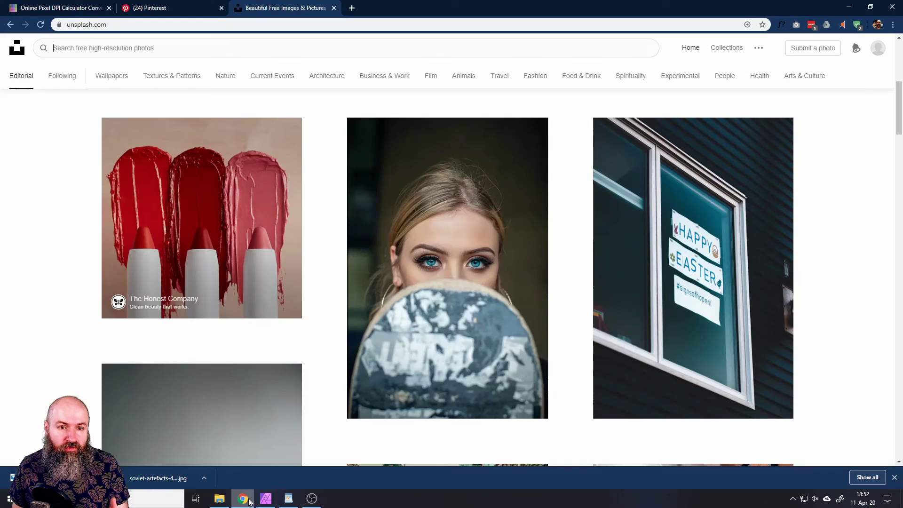
left_click(16, 51)
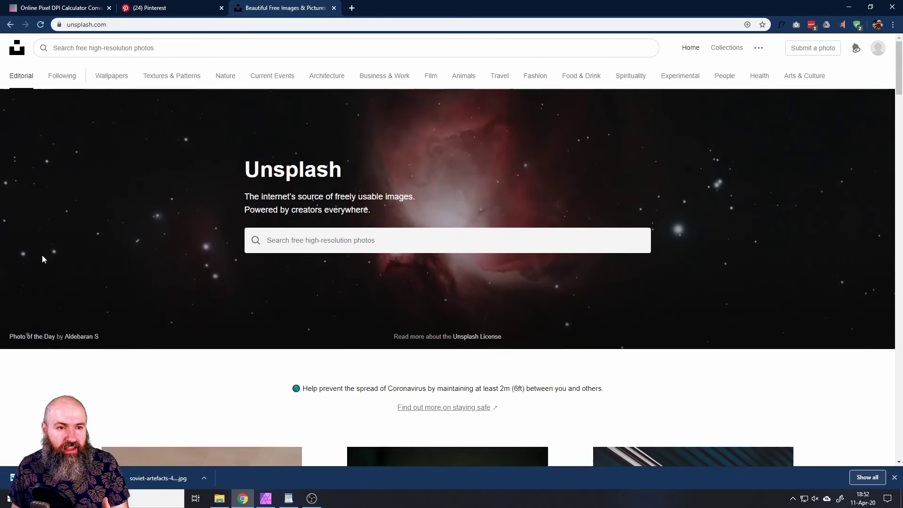
scroll(323, 284, "down", 9)
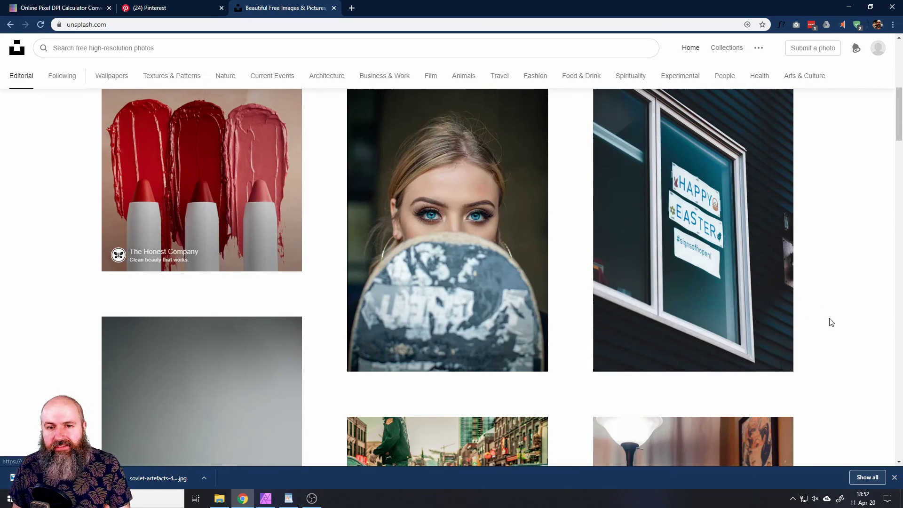
scroll(856, 346, "down", 5)
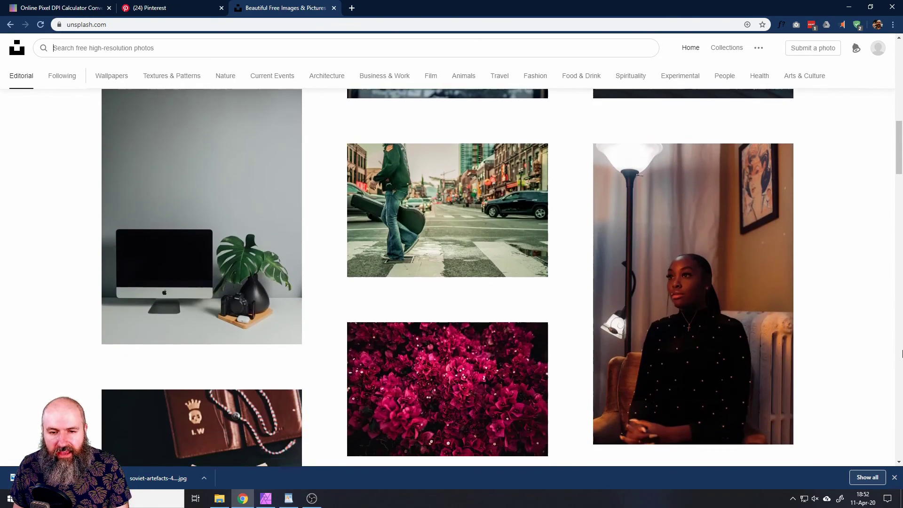
scroll(872, 360, "down", 5)
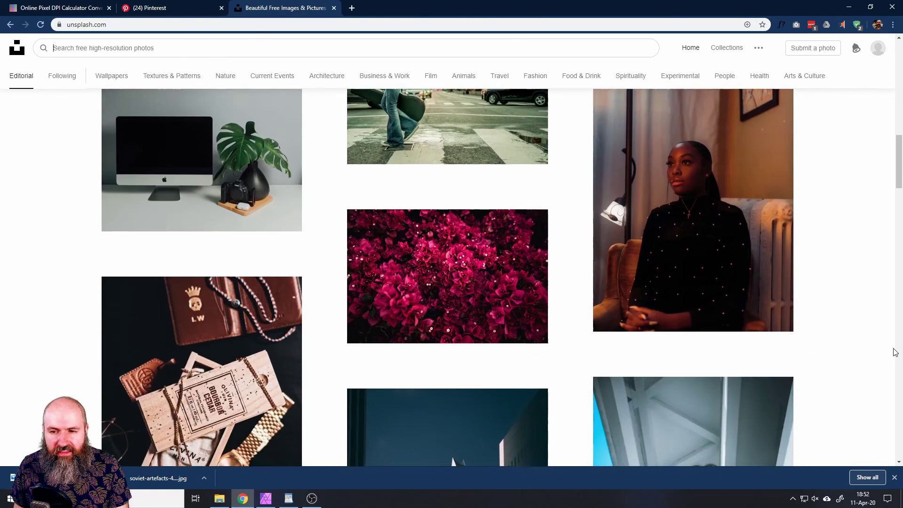
scroll(853, 363, "down", 5)
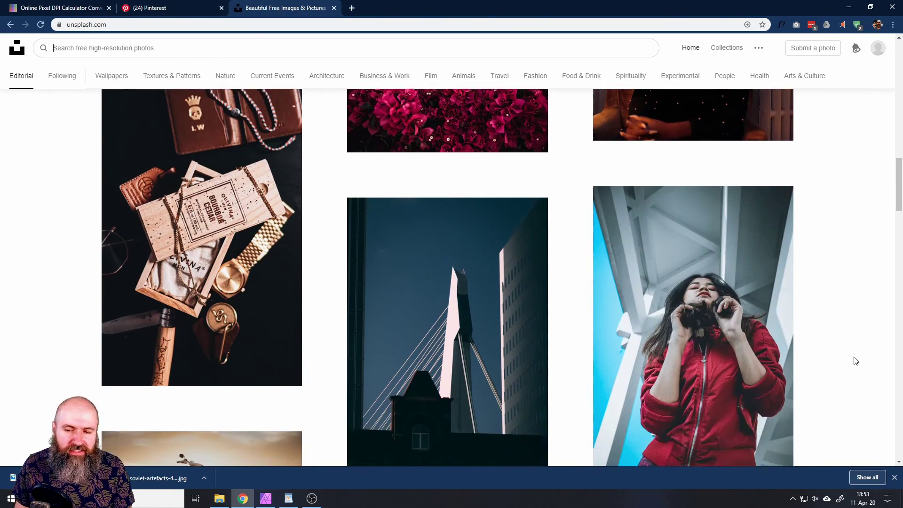